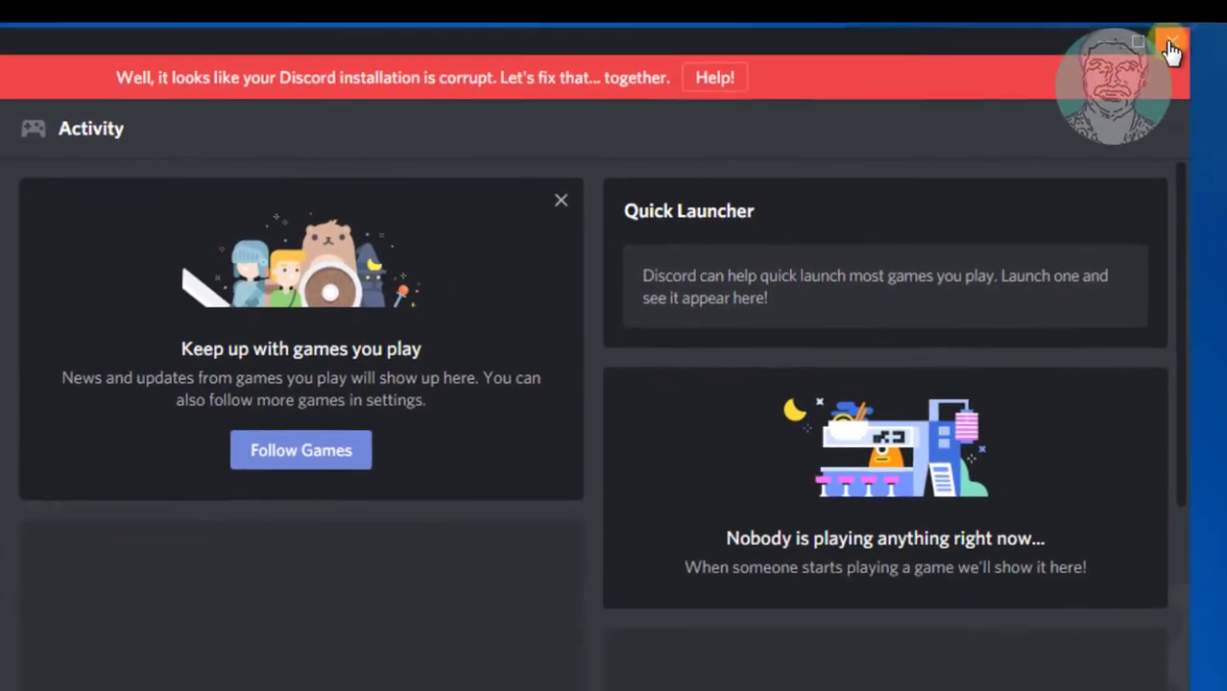
Step: Close the Discord window and start Windows Task Manager from the taskbar
click(1174, 27)
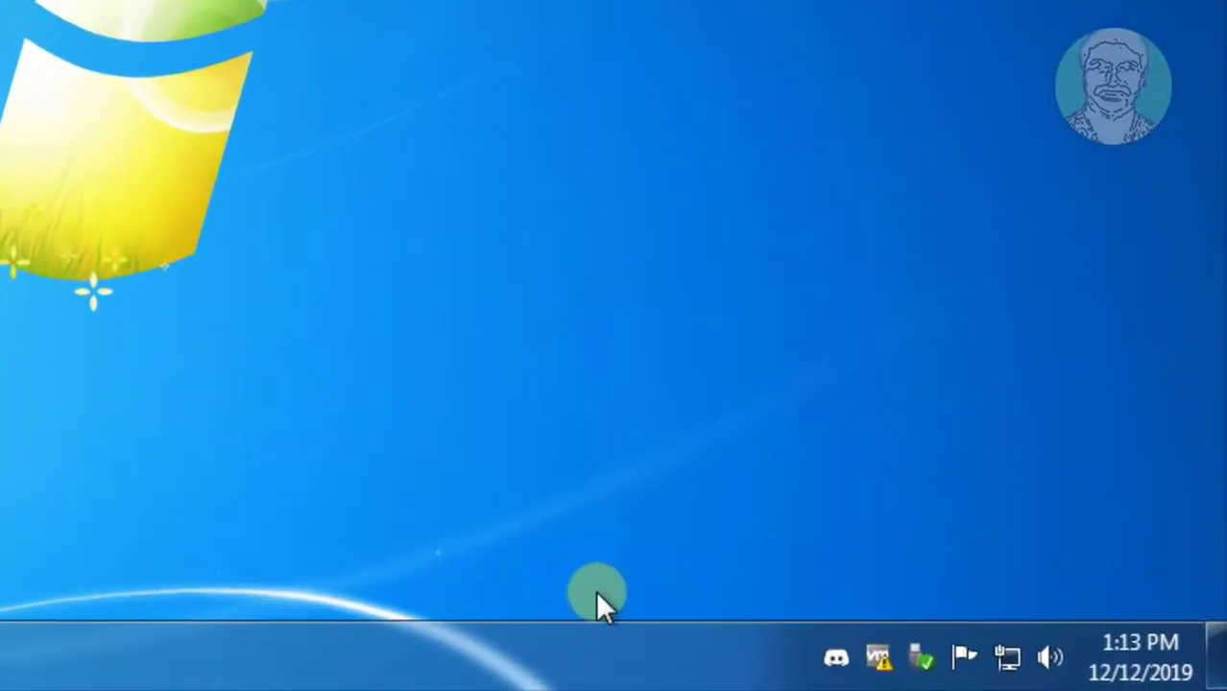
right_click(550, 652)
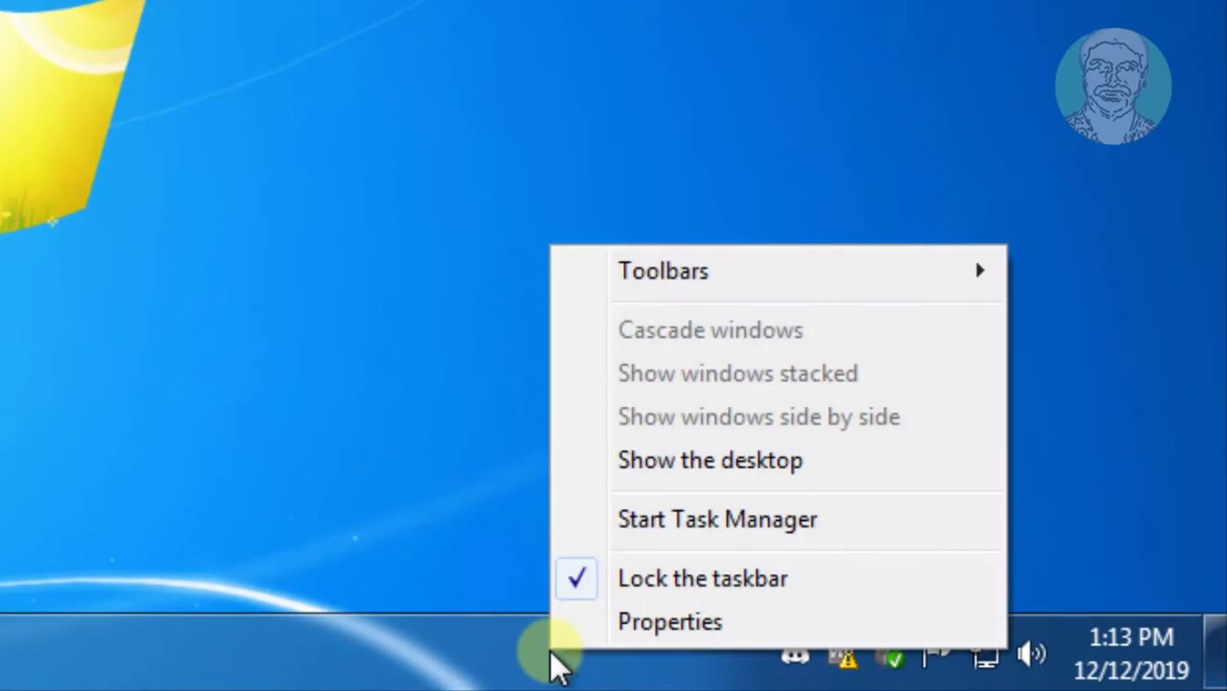
click(681, 519)
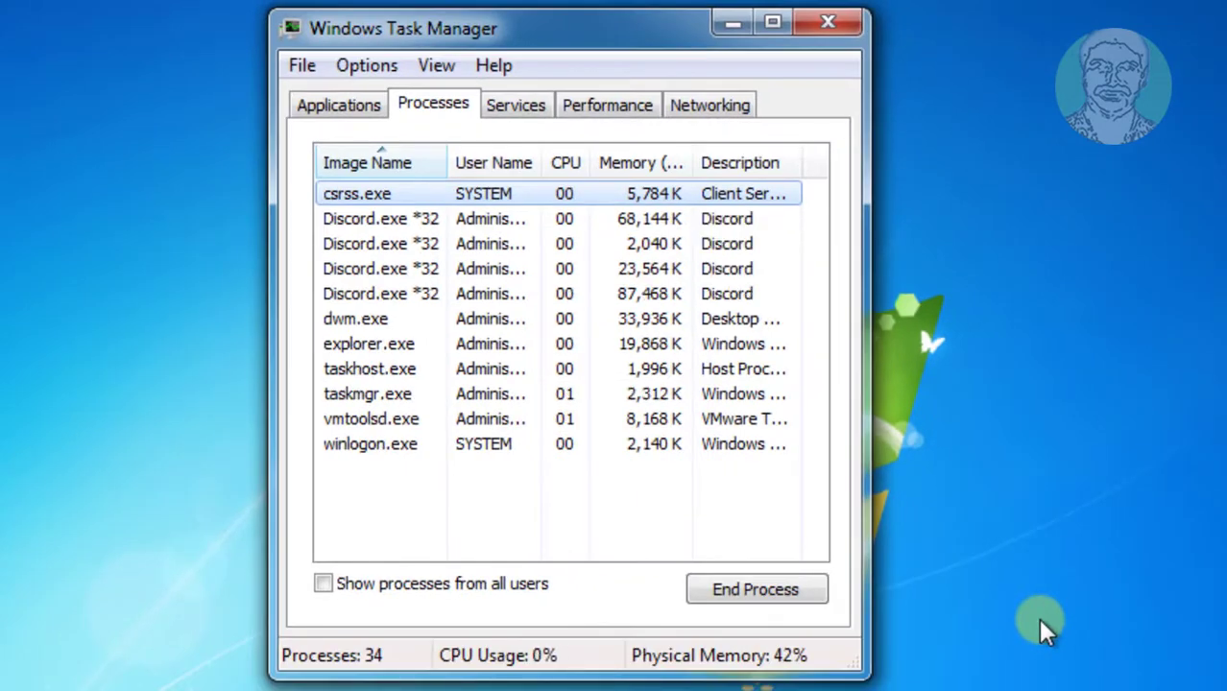
Step: End the Discord.exe process in Task Manager, confirm, and close Task Manager
click(404, 220)
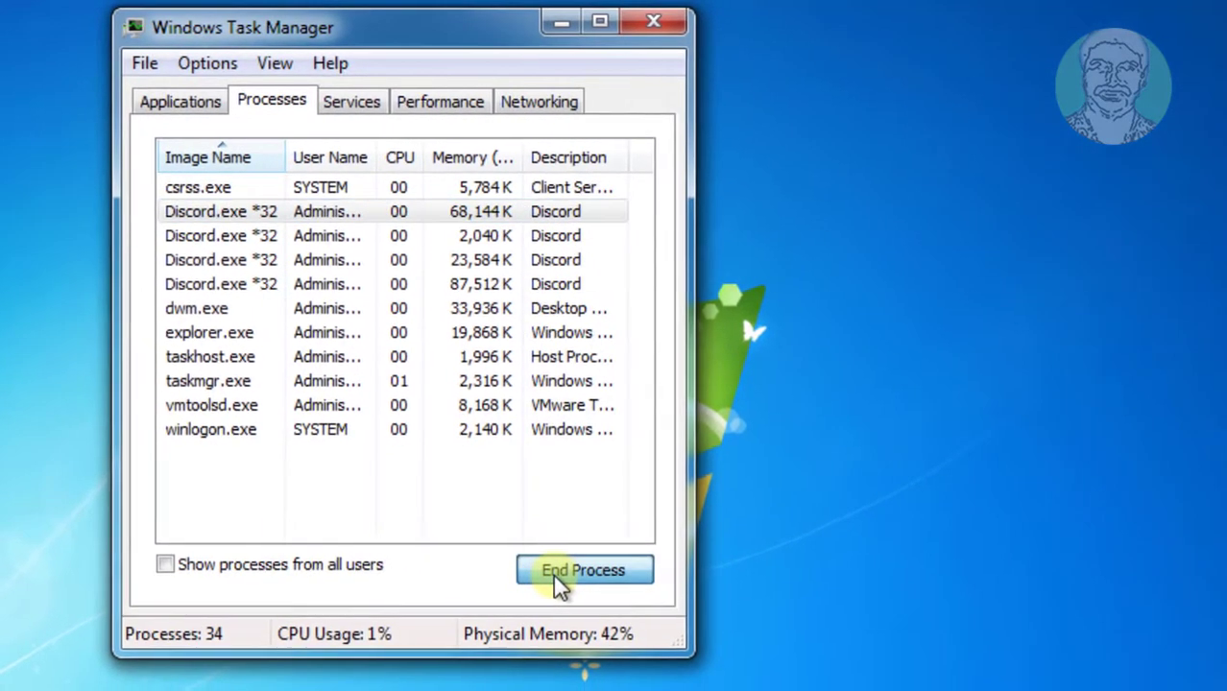
click(653, 586)
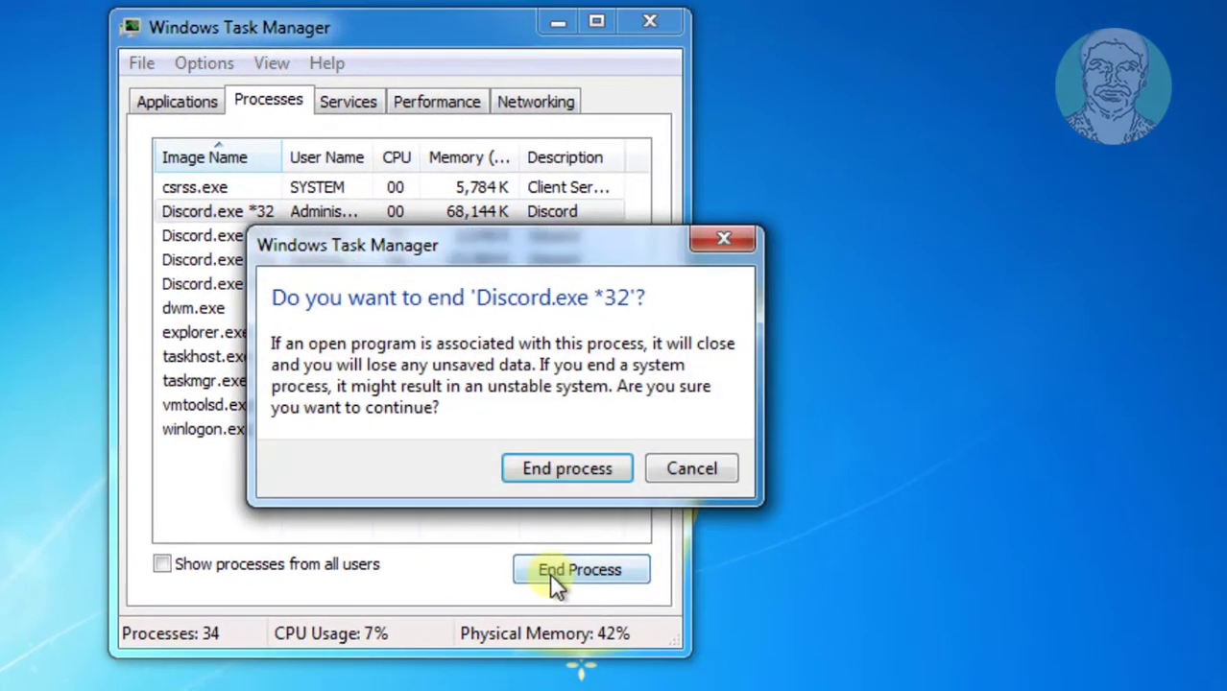
click(556, 471)
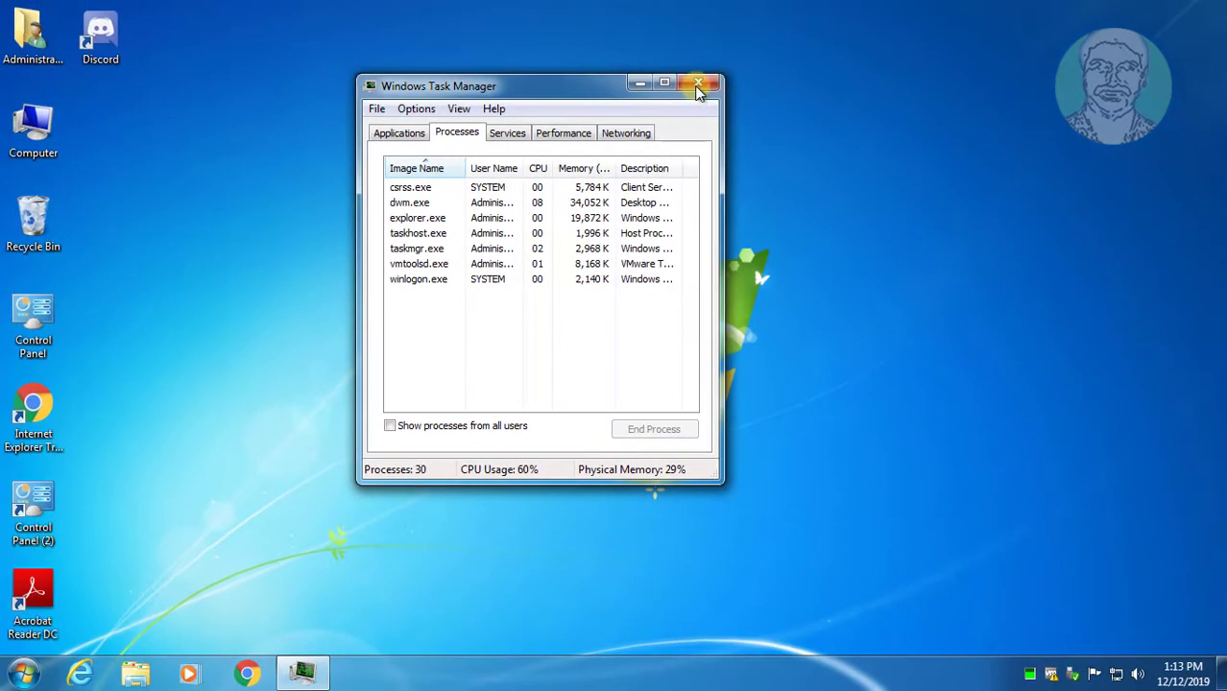
click(699, 84)
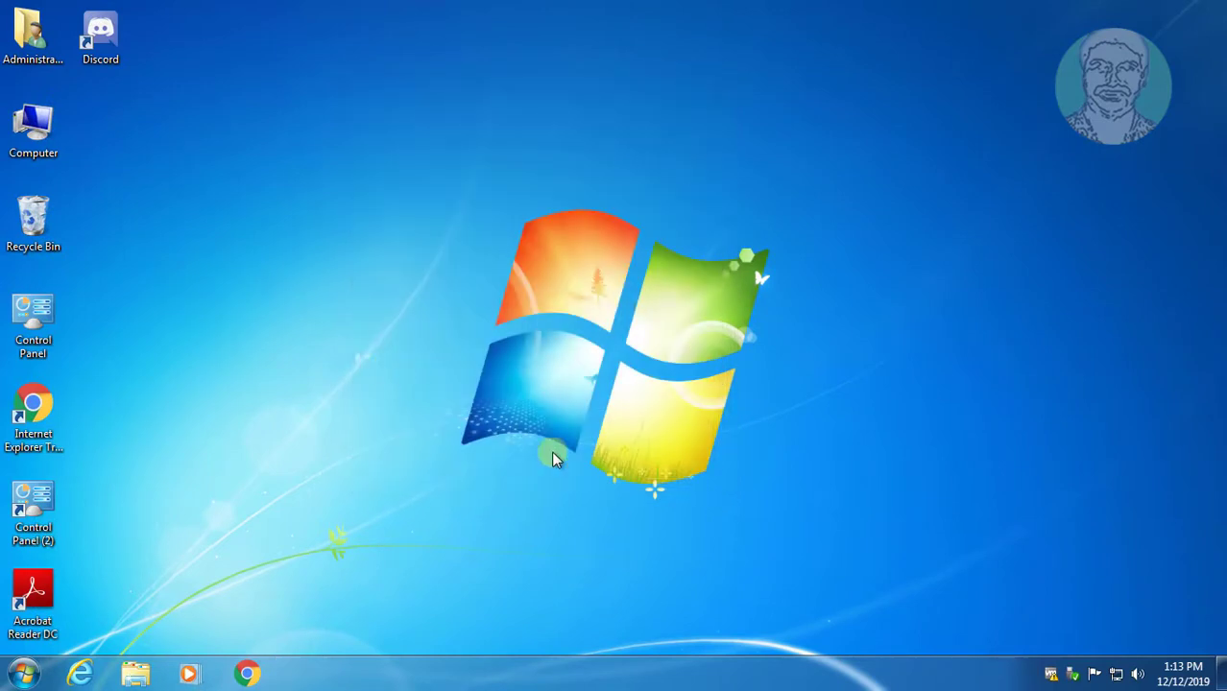
Step: Uninstall Discord from Control Panel's Uninstall a program list, then close the window
click(34, 670)
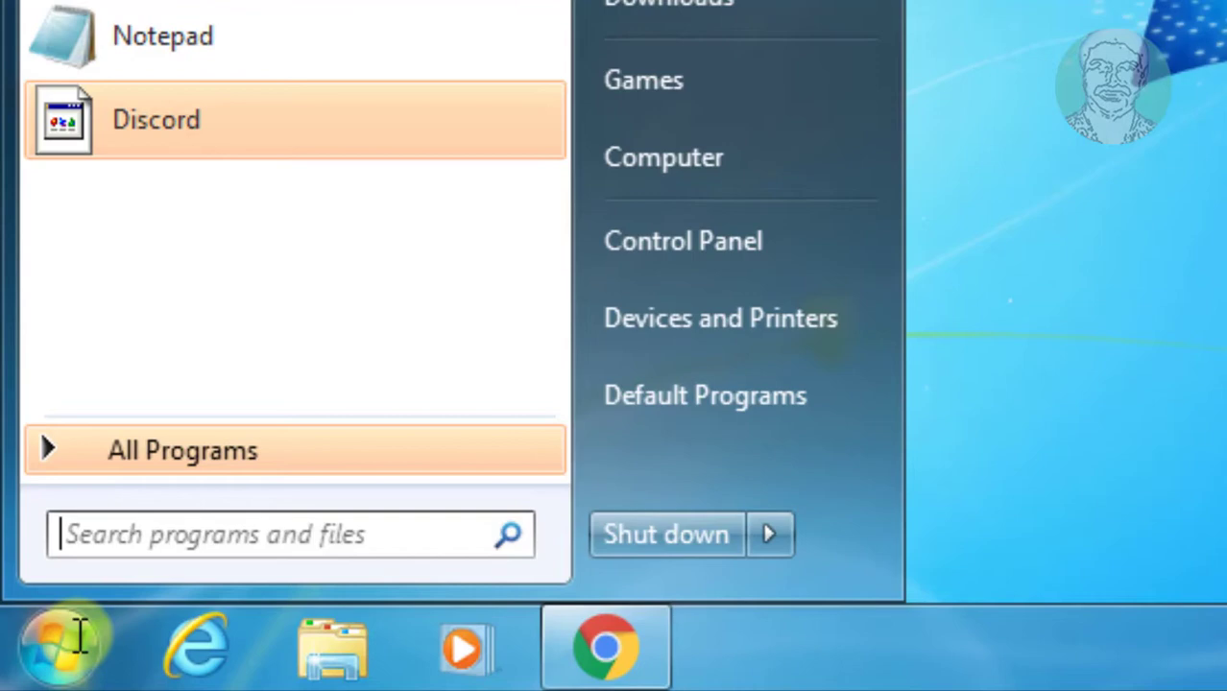
click(708, 230)
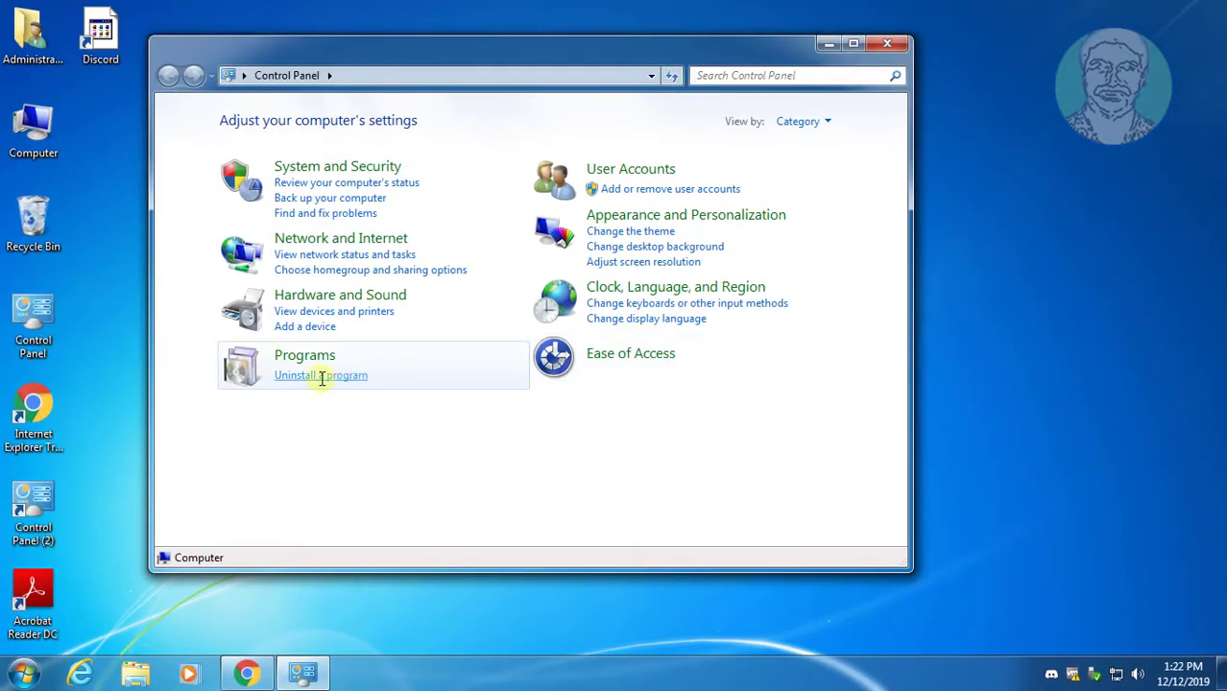
click(322, 375)
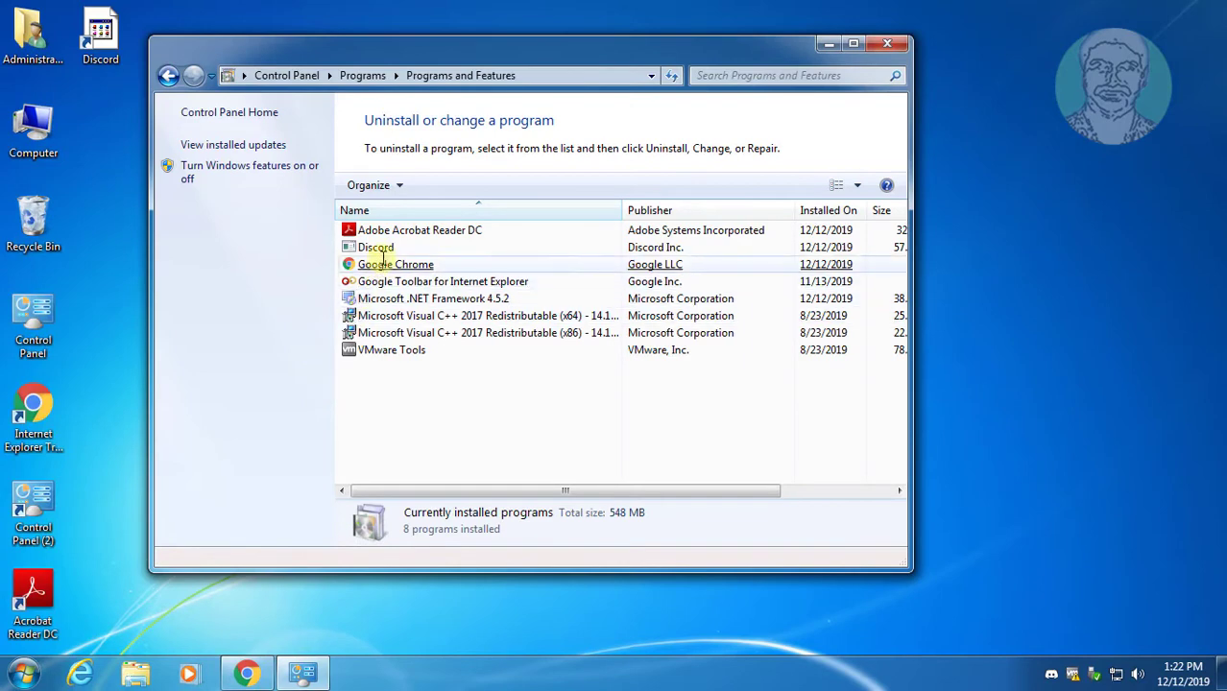
click(379, 247)
click(451, 185)
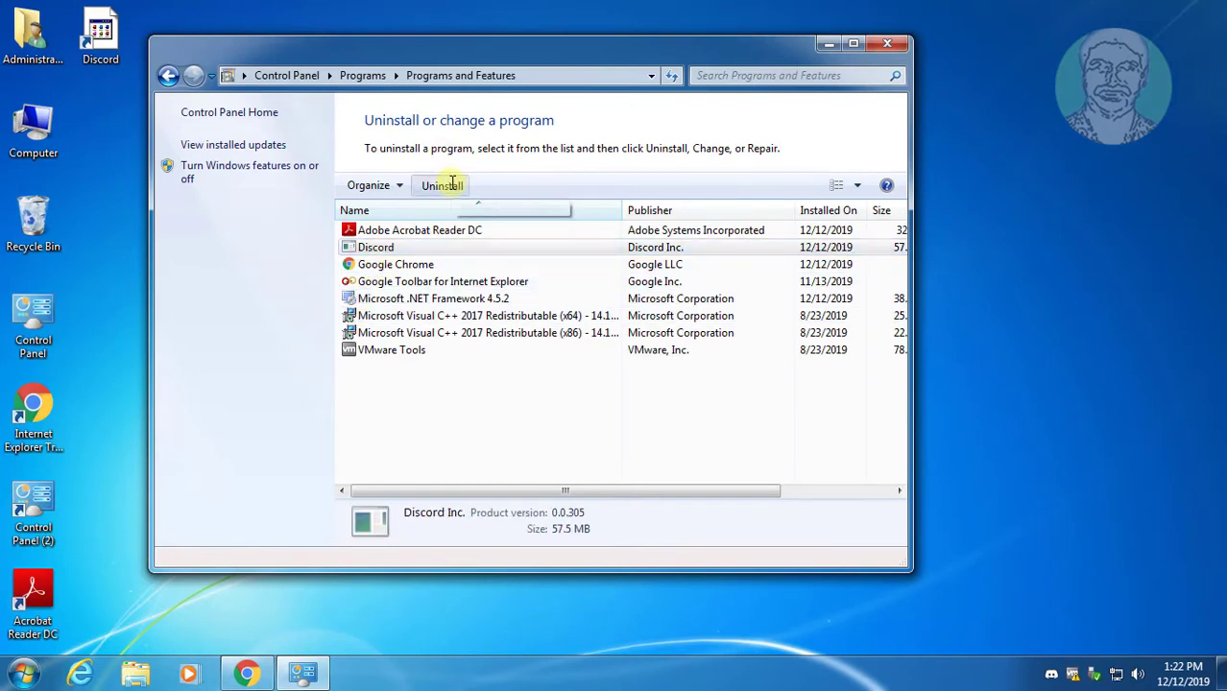
click(720, 345)
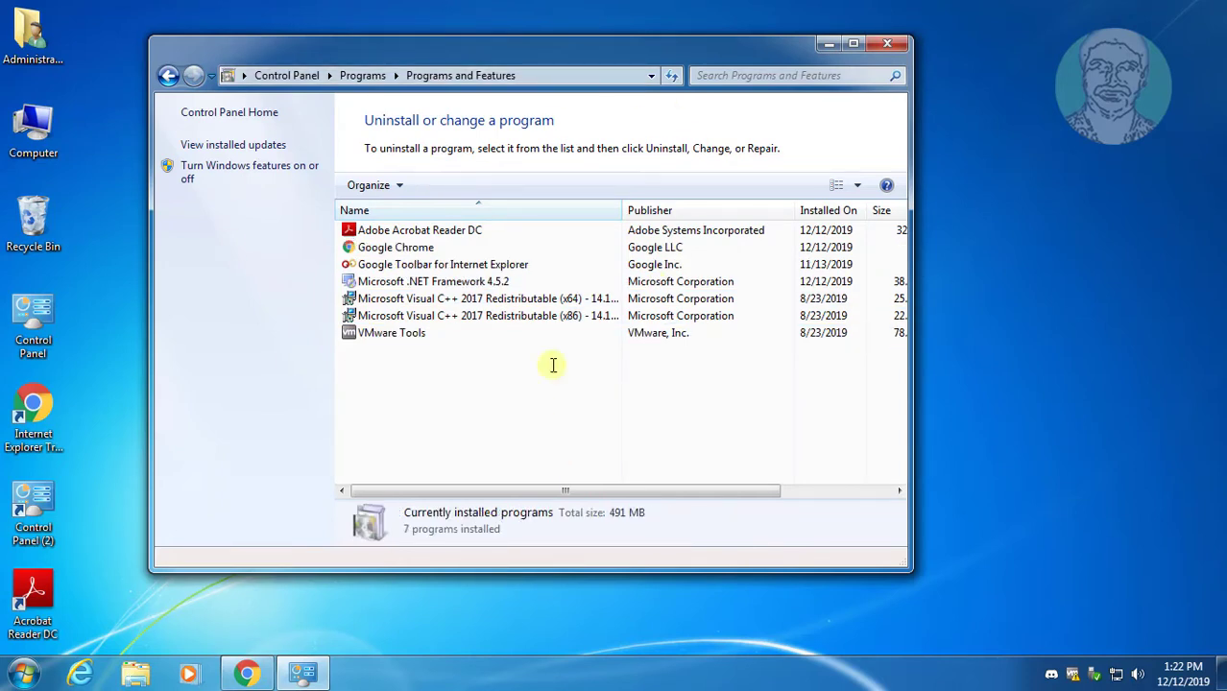
click(888, 45)
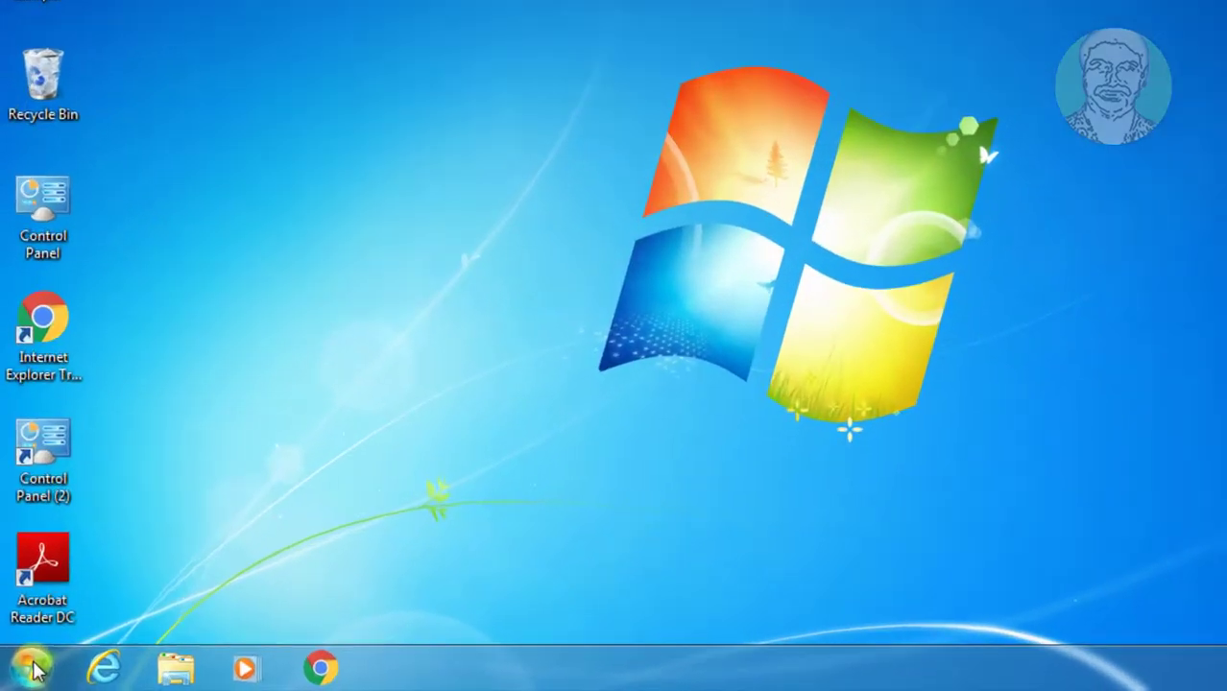
Step: Open the AppData Roaming folder by searching %appdata% from the Start menu
click(25, 675)
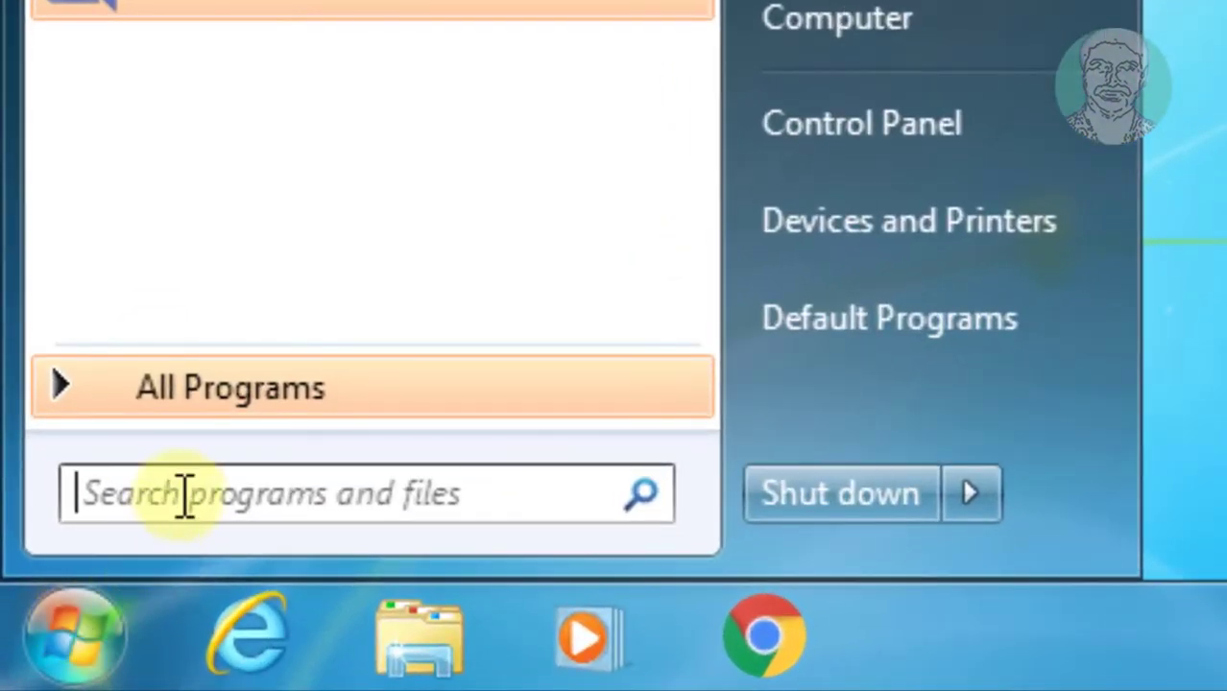
click(184, 494)
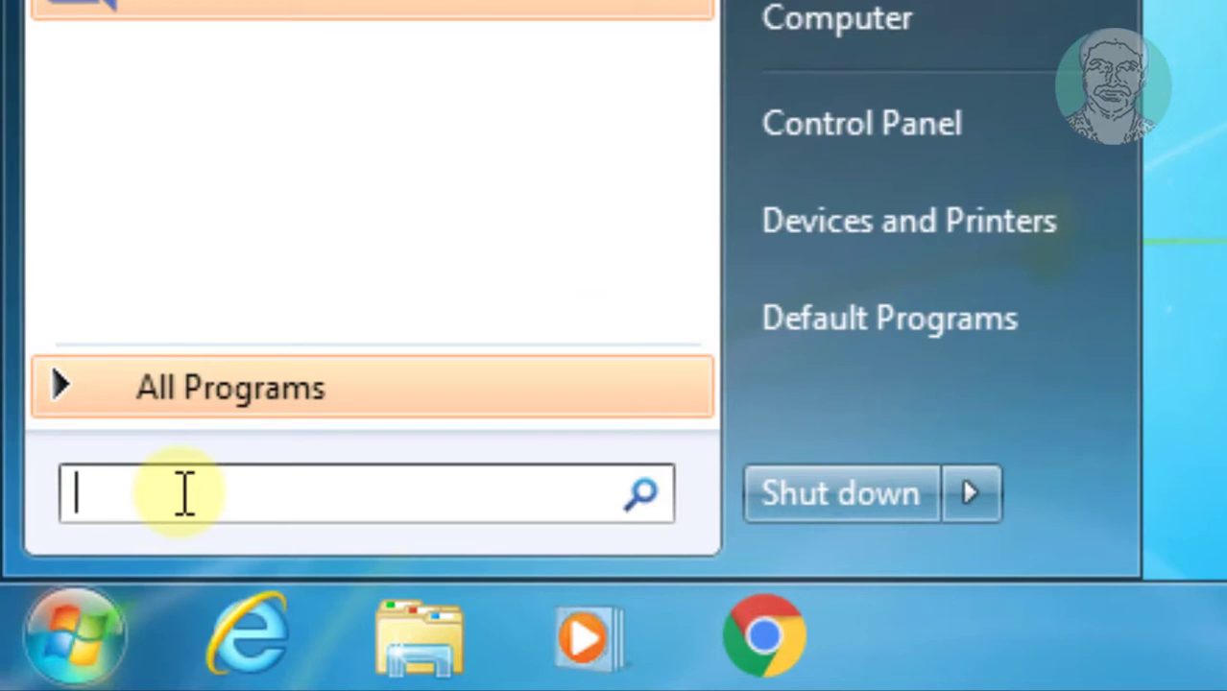
text(%a)
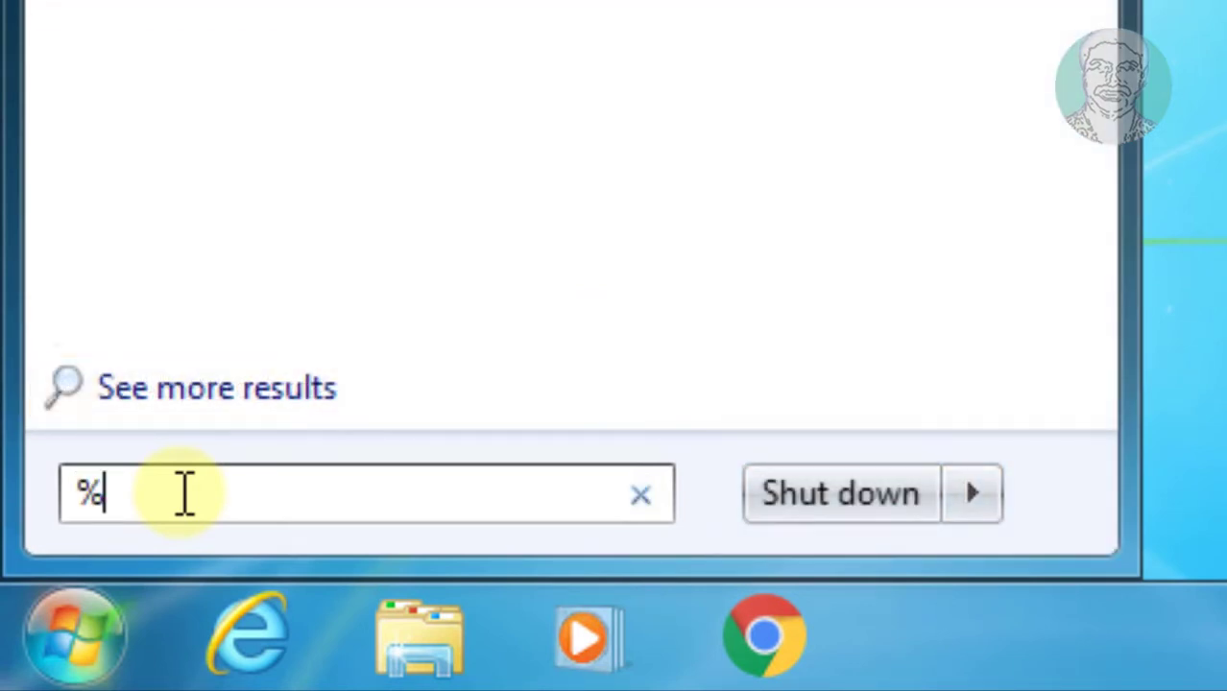
text(ppdata%)
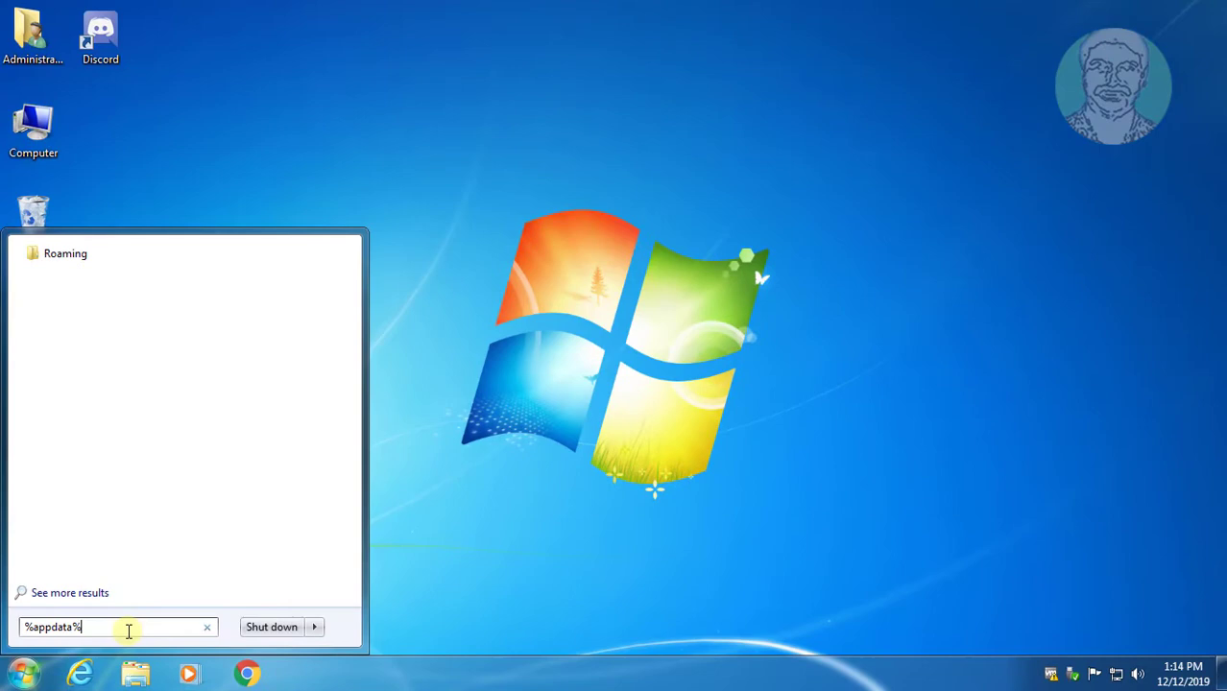
key(Return)
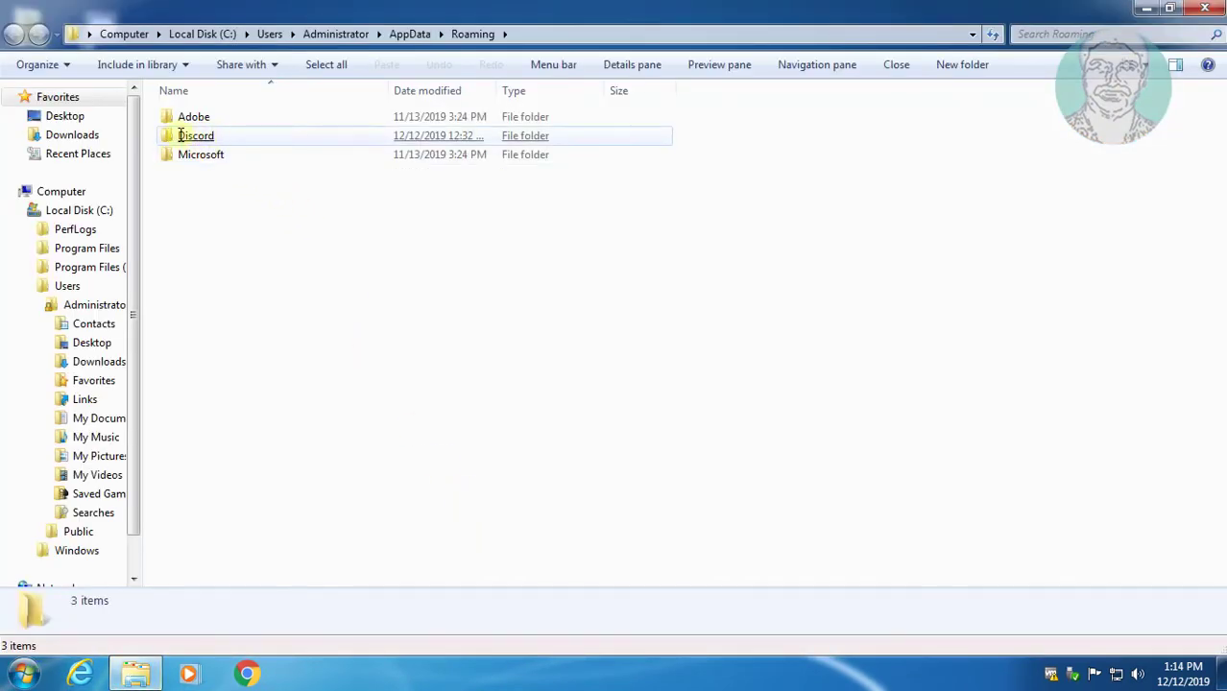
Step: Delete the Discord folder from Roaming to the Recycle Bin and close Explorer
click(221, 135)
right_click(223, 134)
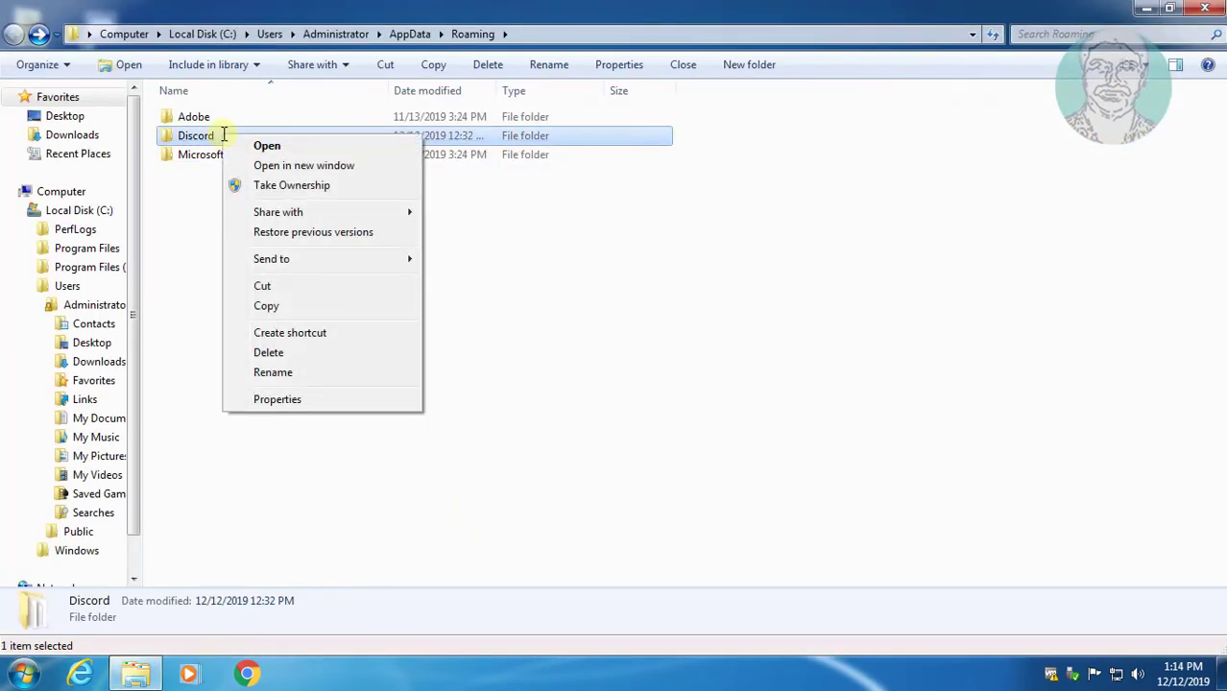
click(268, 352)
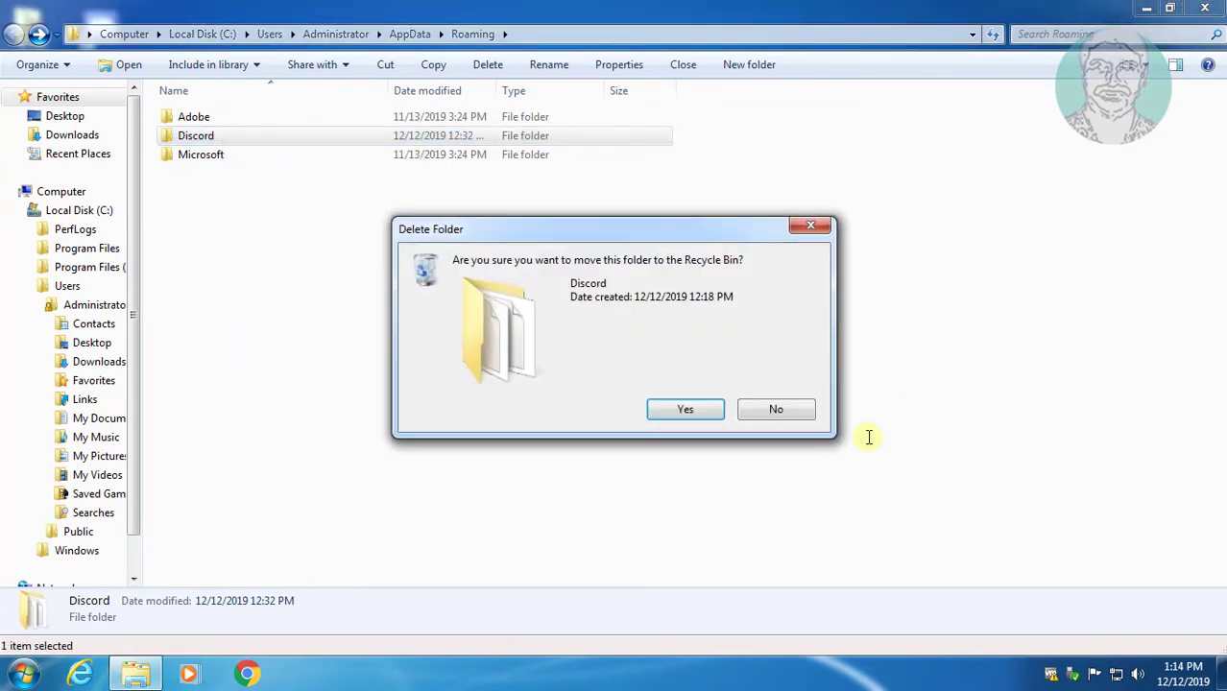
click(688, 411)
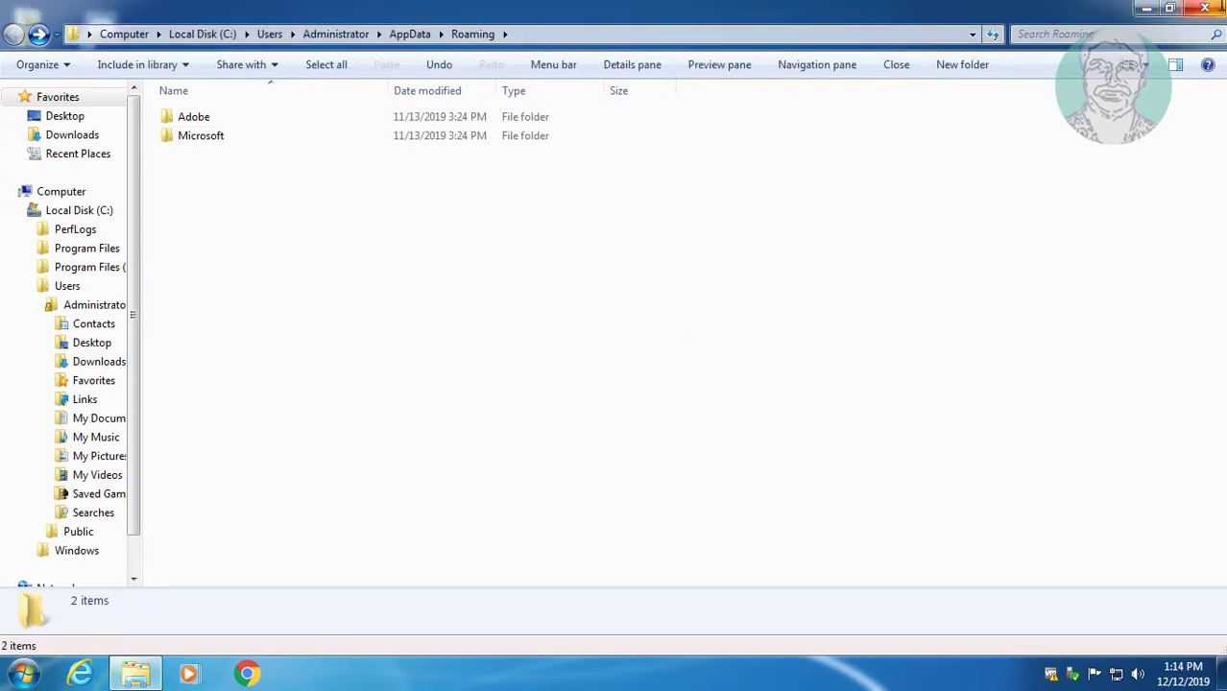
click(1209, 9)
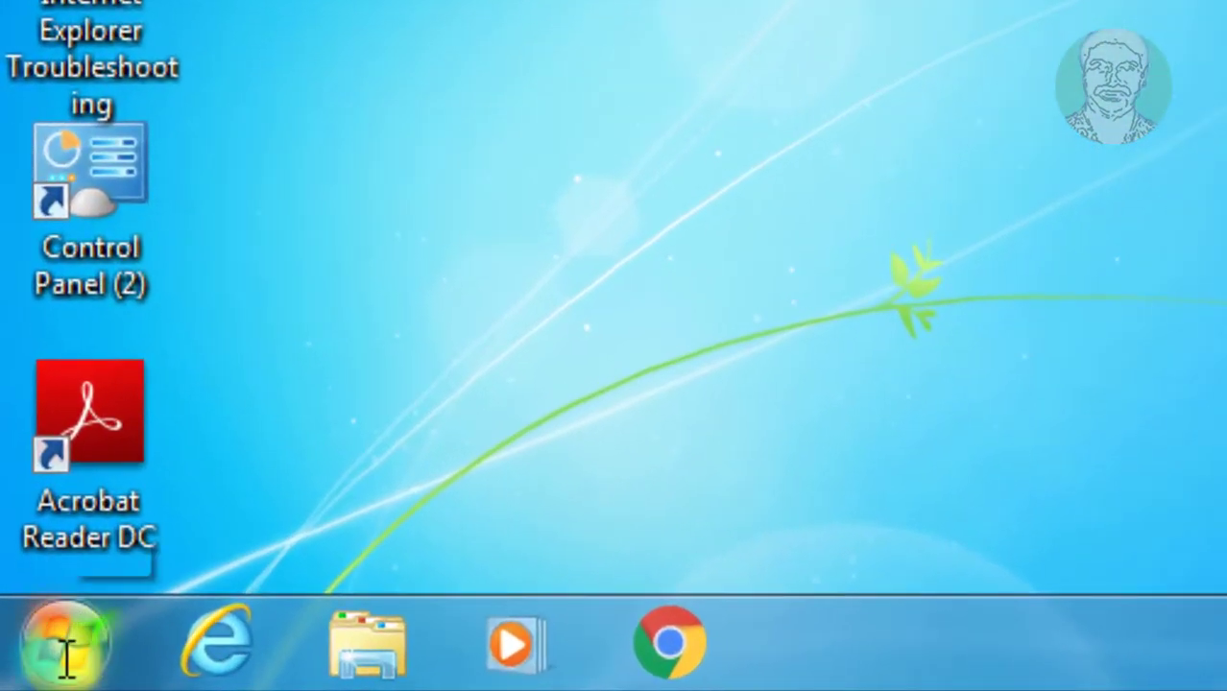
Step: Open the local AppData folder by searching %localappdata% from the Start menu
click(24, 675)
click(154, 513)
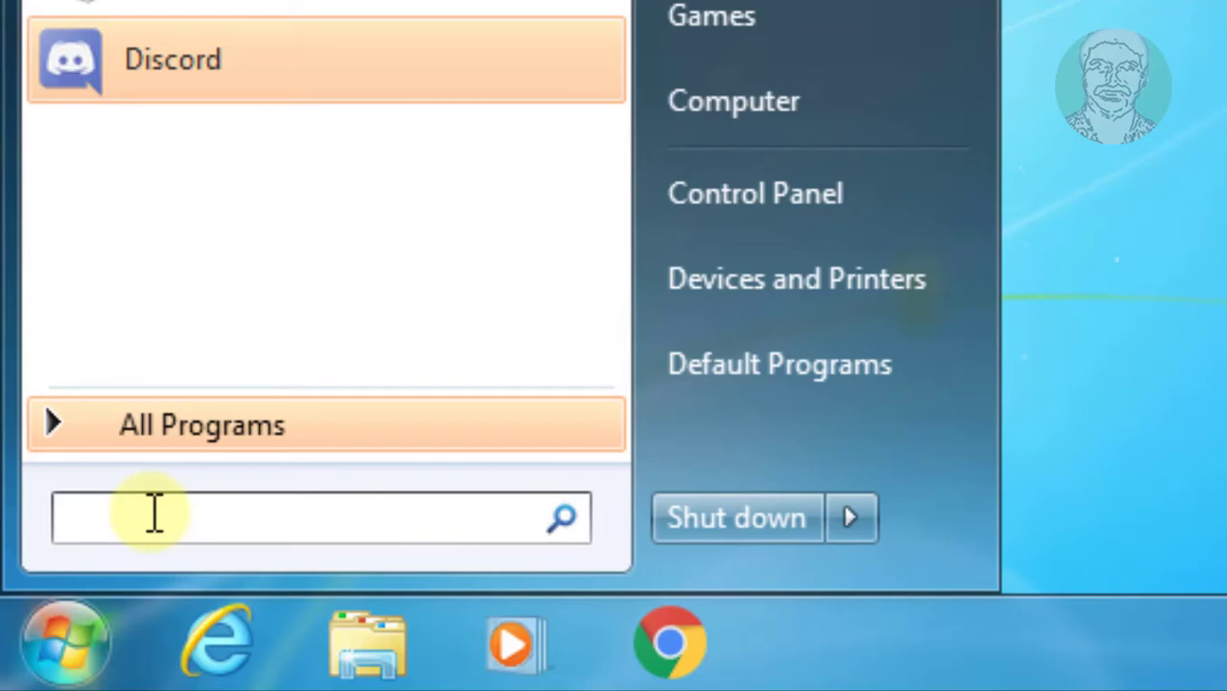
text(%l)
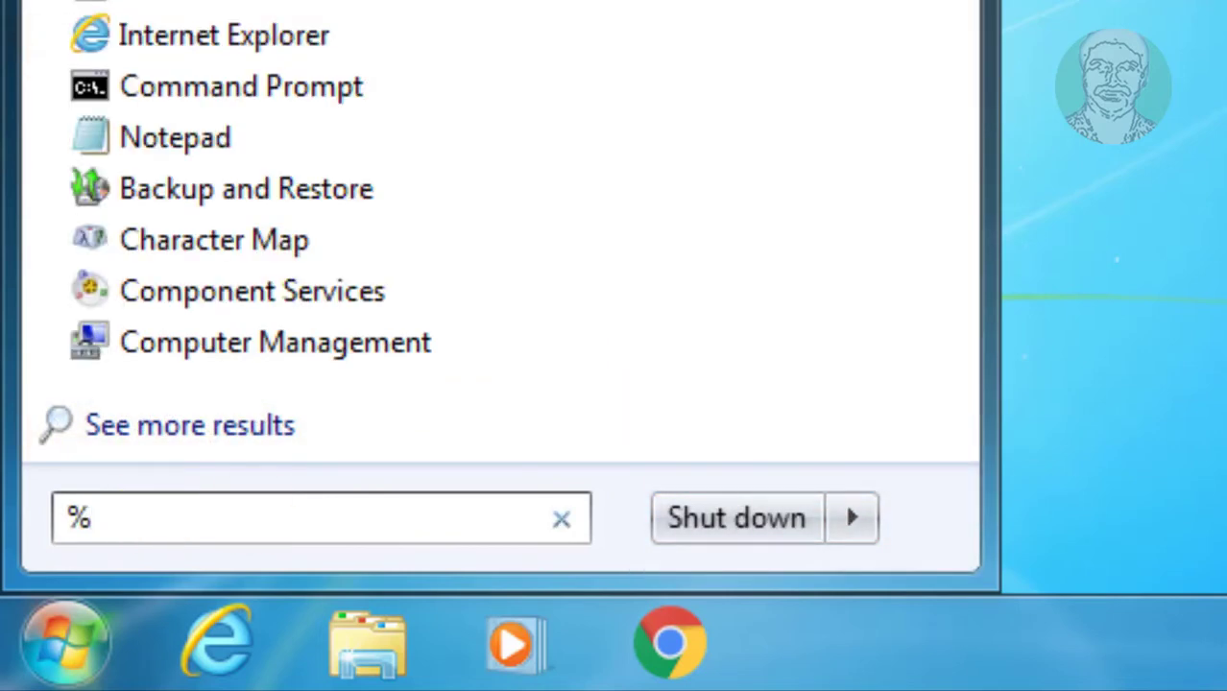
text(ocala)
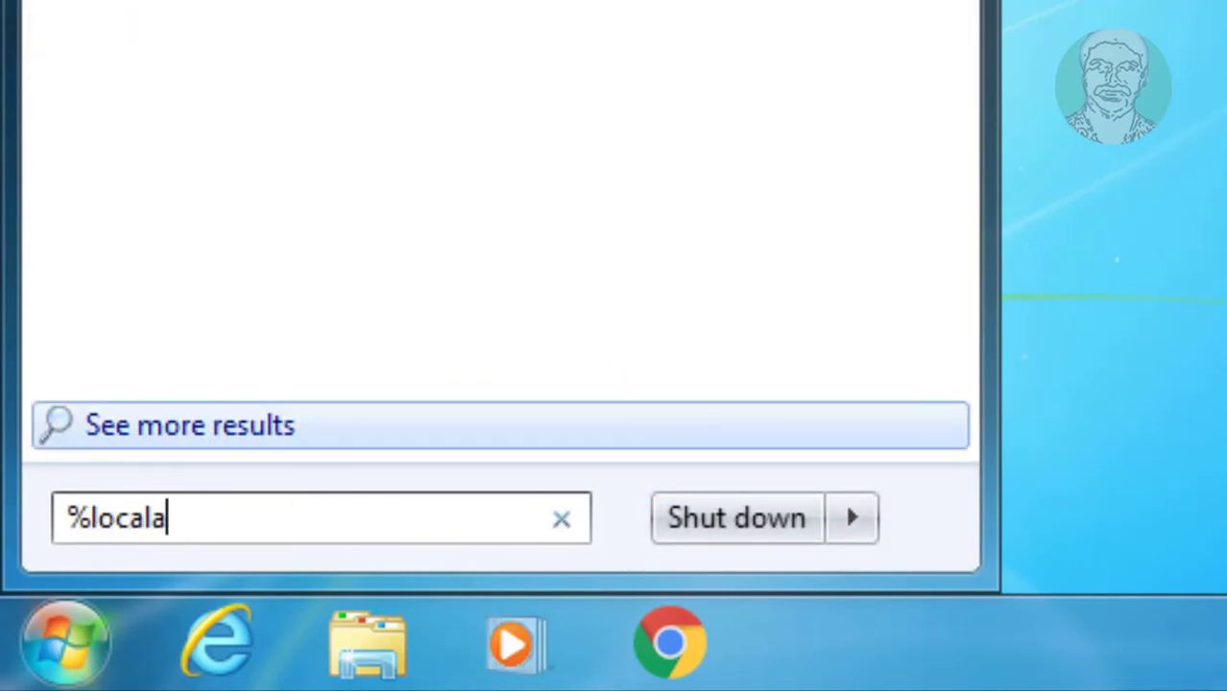
text(ppdata)
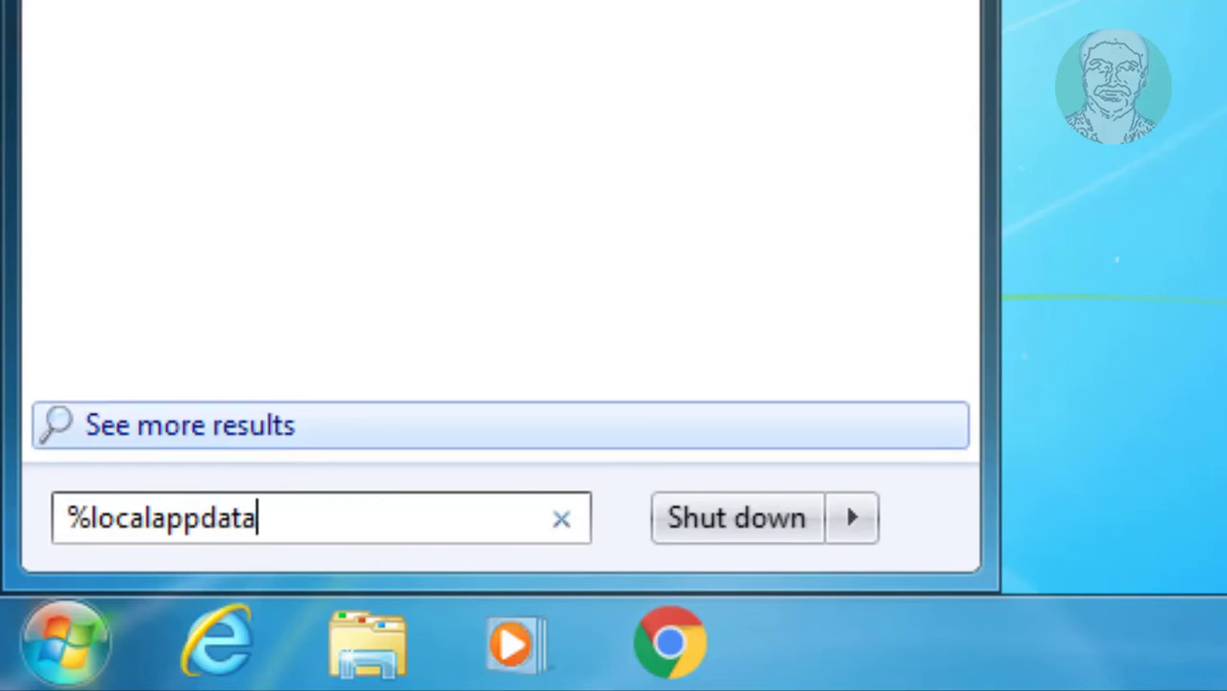
text(%)
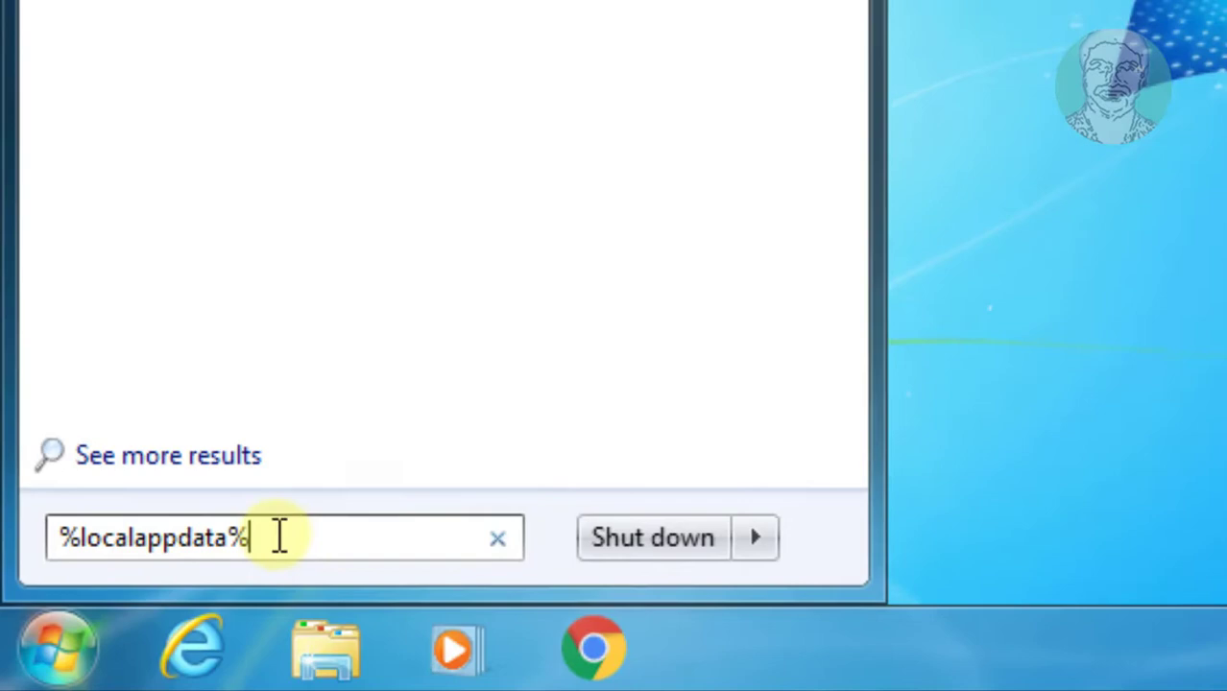
key(Return)
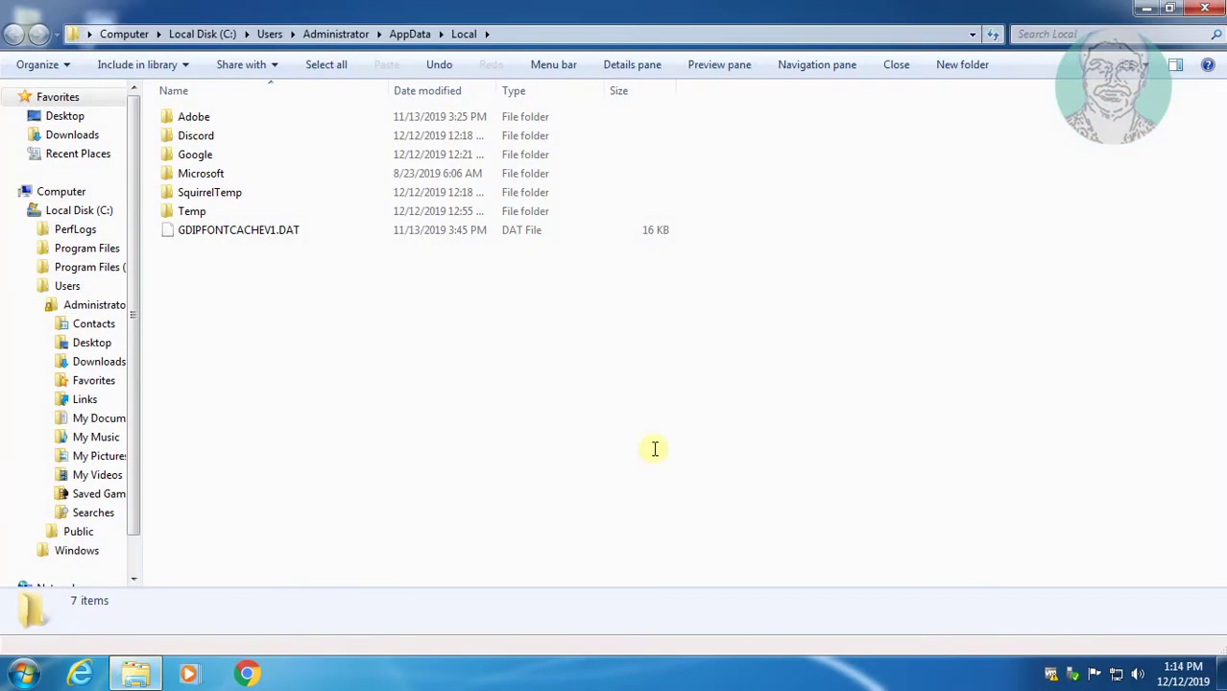
Step: Delete the Discord folder from AppData Local, confirming the move to the Recycle Bin
click(218, 136)
right_click(243, 135)
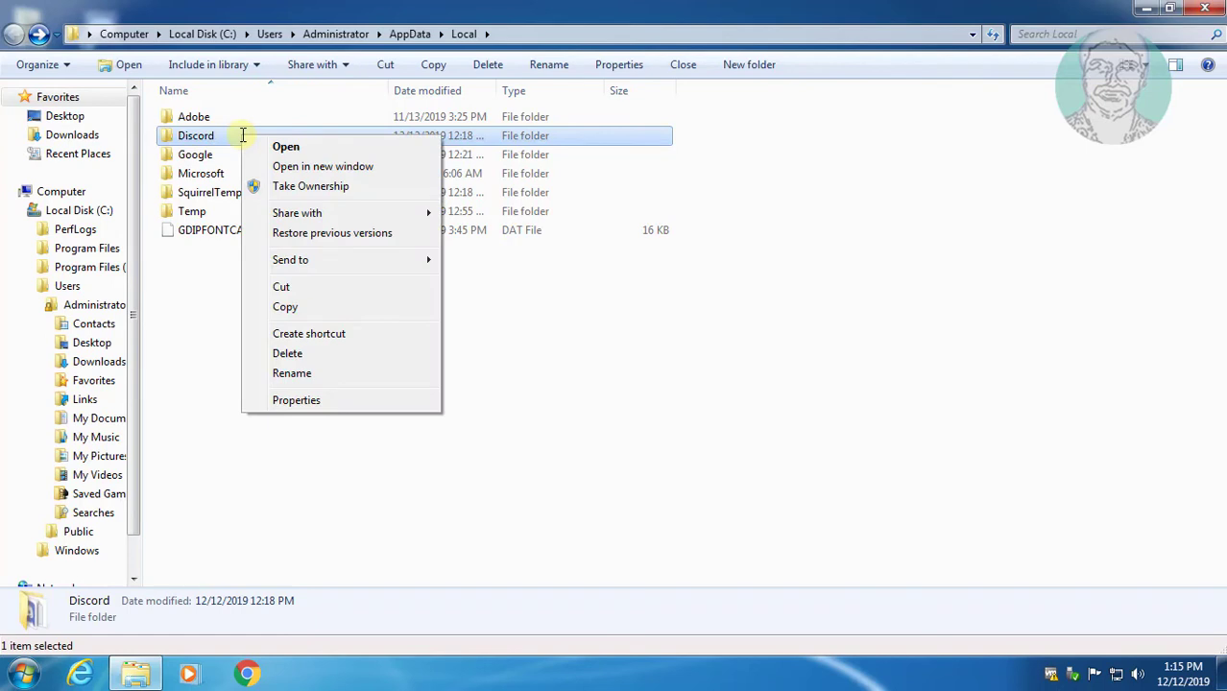
click(318, 353)
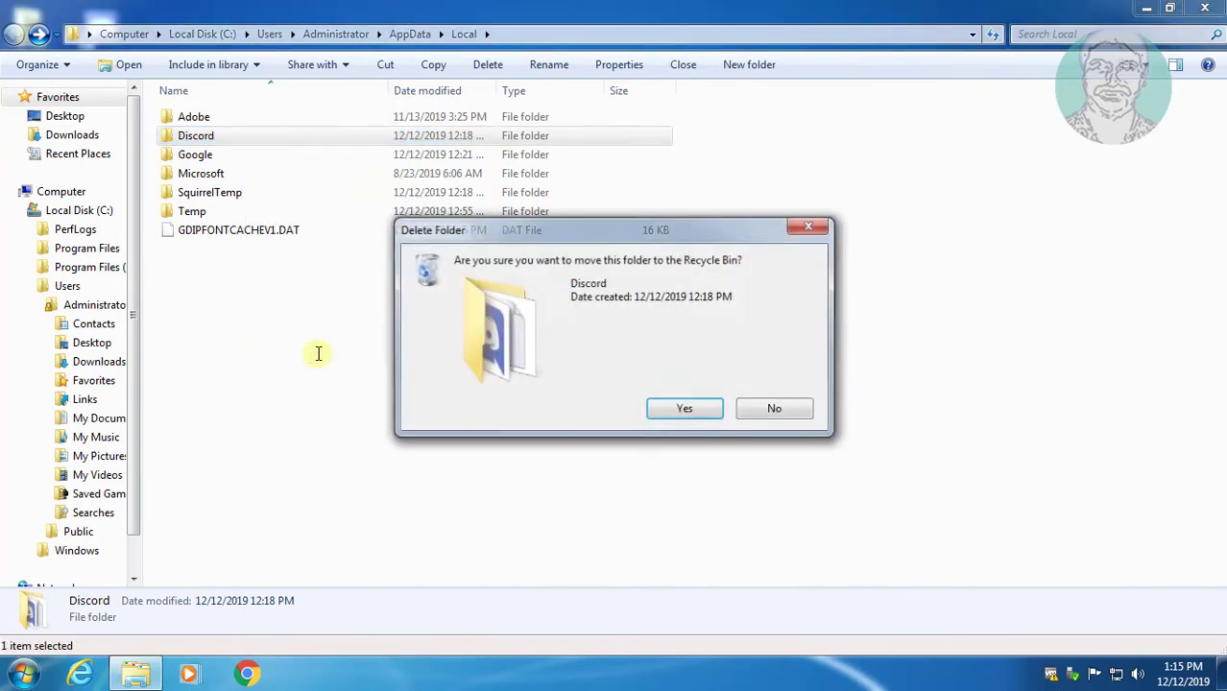
click(684, 407)
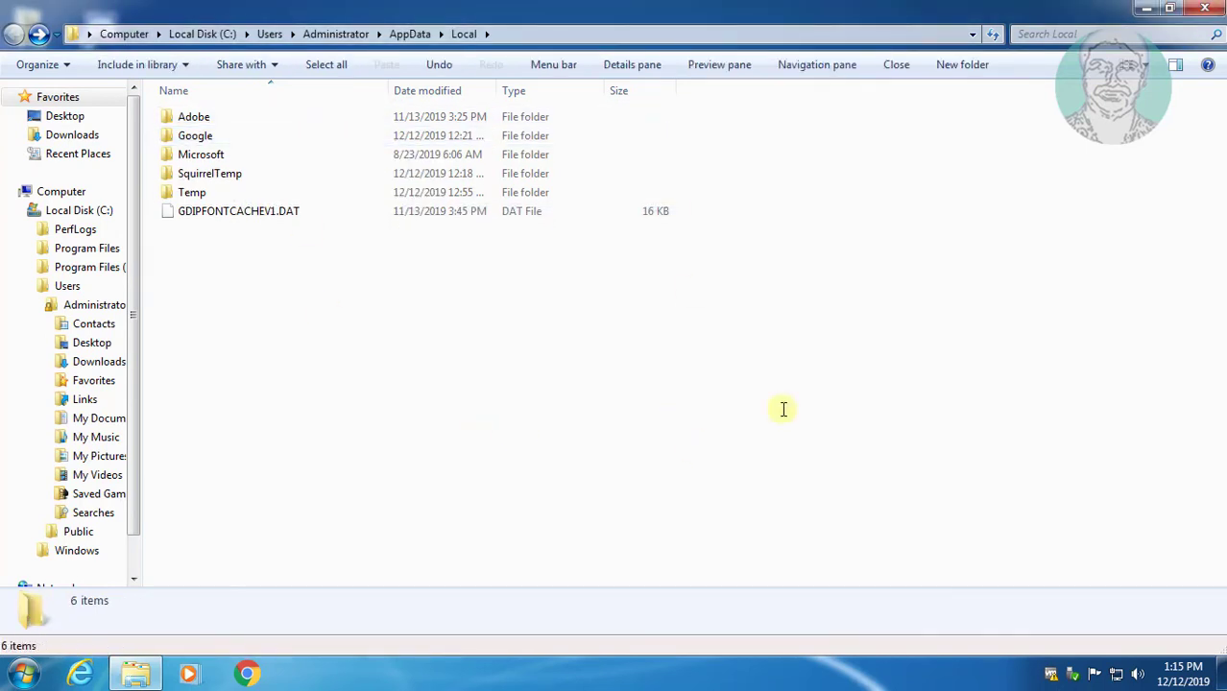
Step: Close the Explorer window and restart Windows from the Start menu's Shut down options
click(1202, 10)
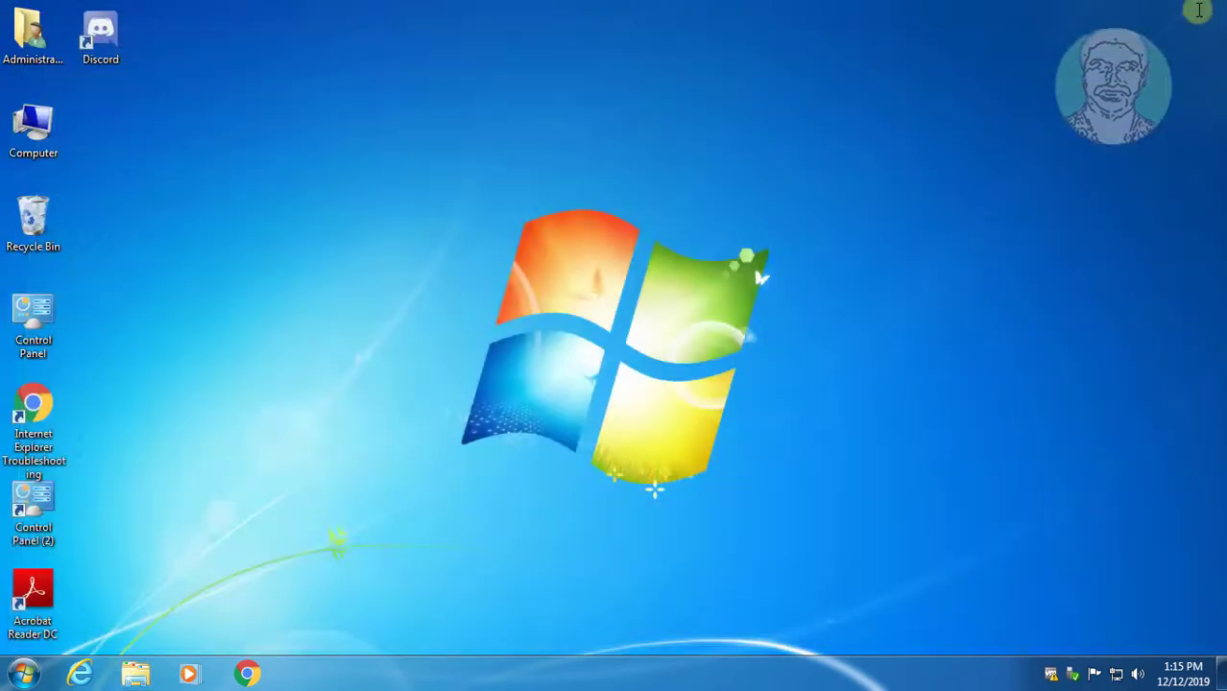
click(19, 671)
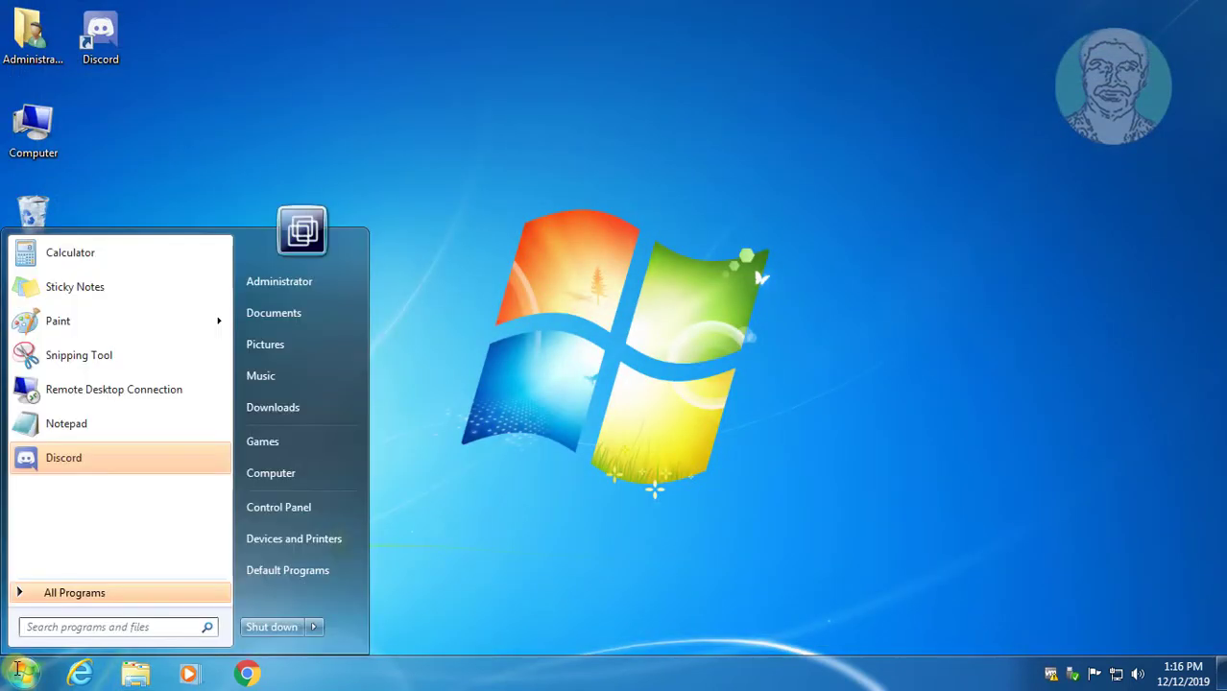
click(315, 627)
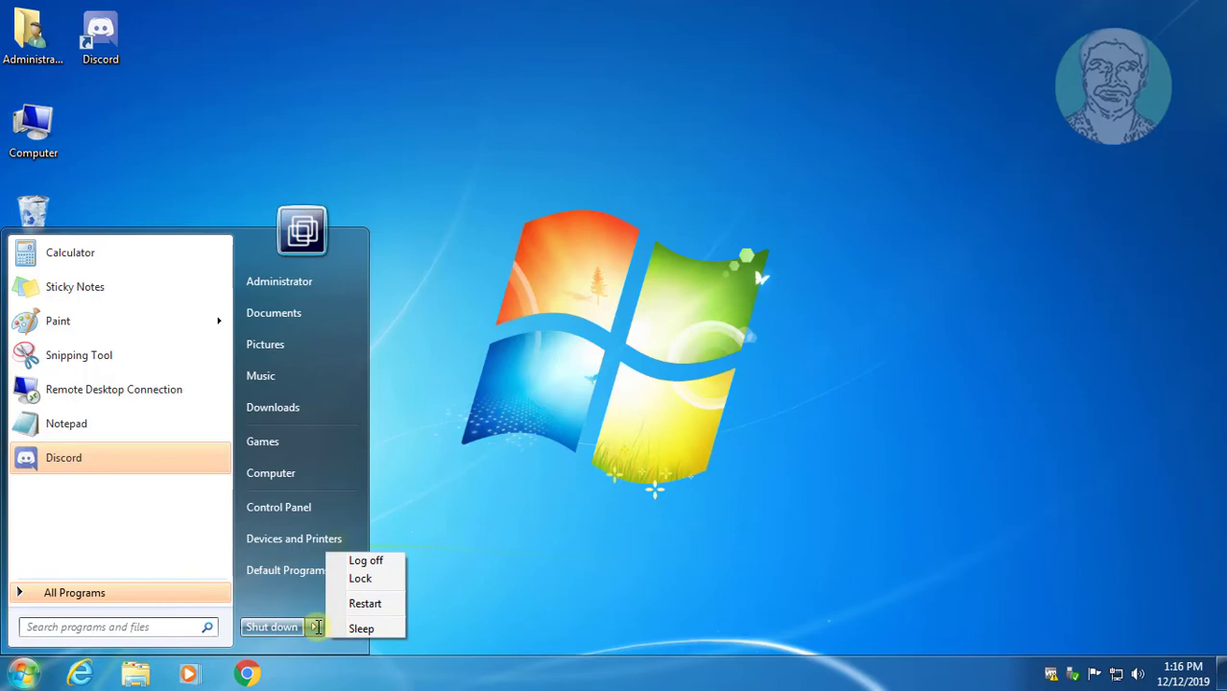
click(376, 601)
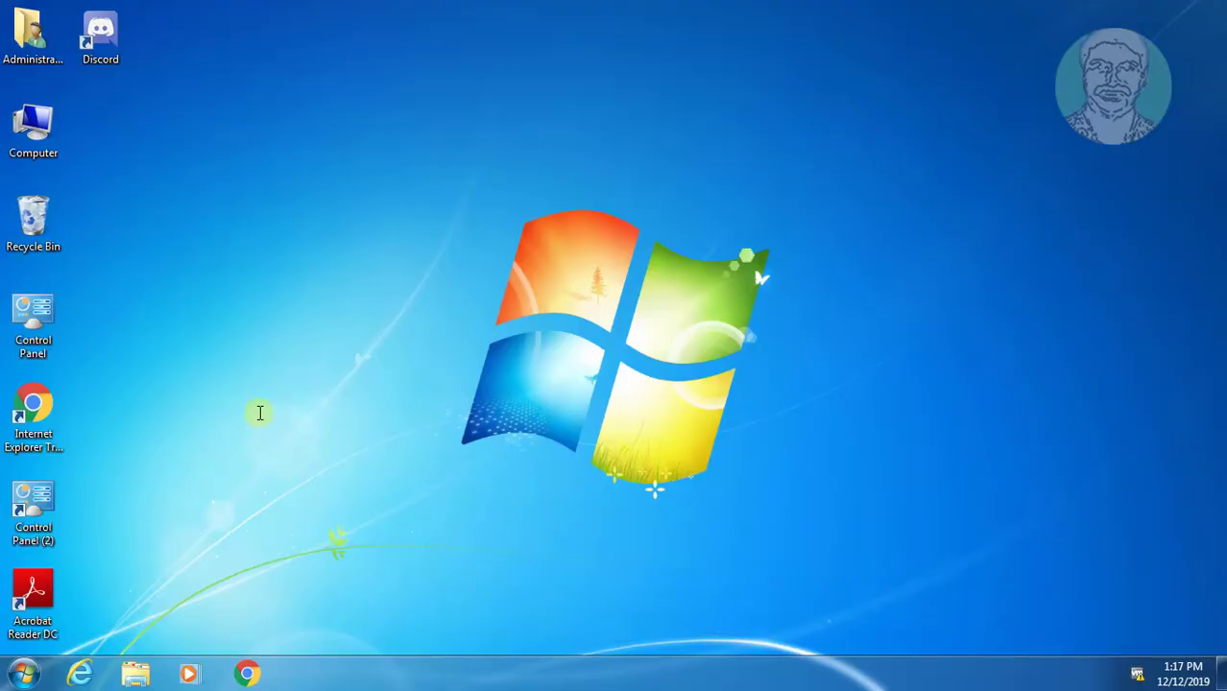
Step: Open Chrome maximized and search the web for 'discord download'
click(248, 675)
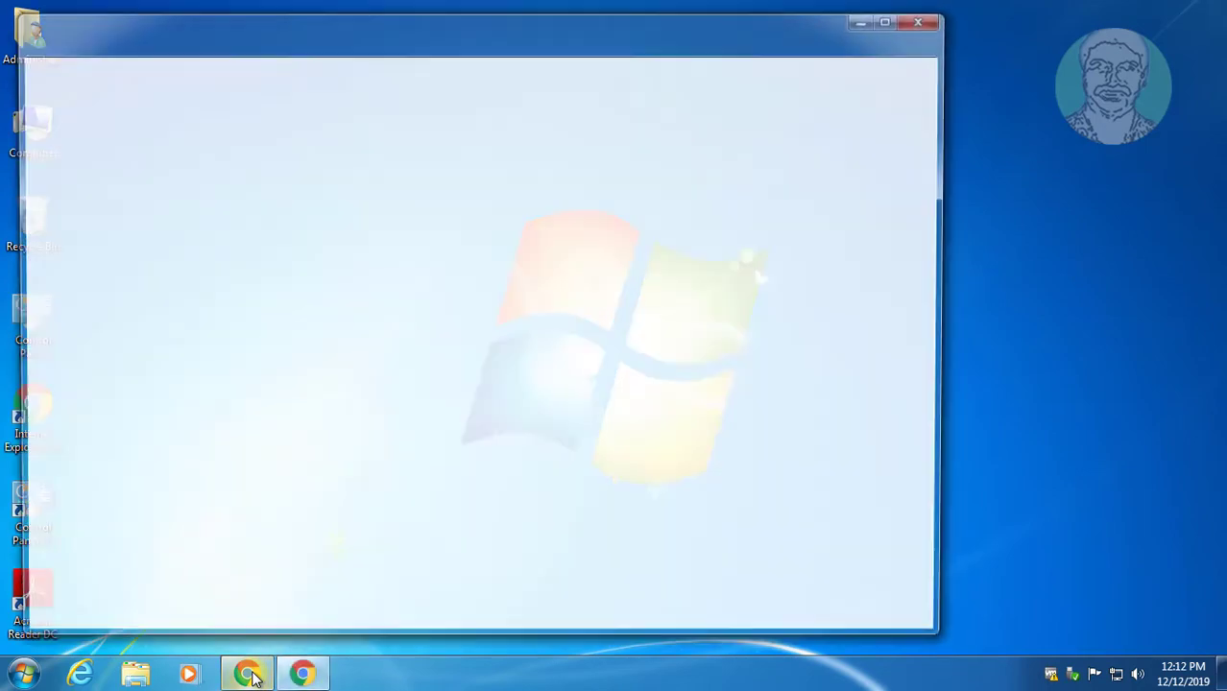
click(891, 19)
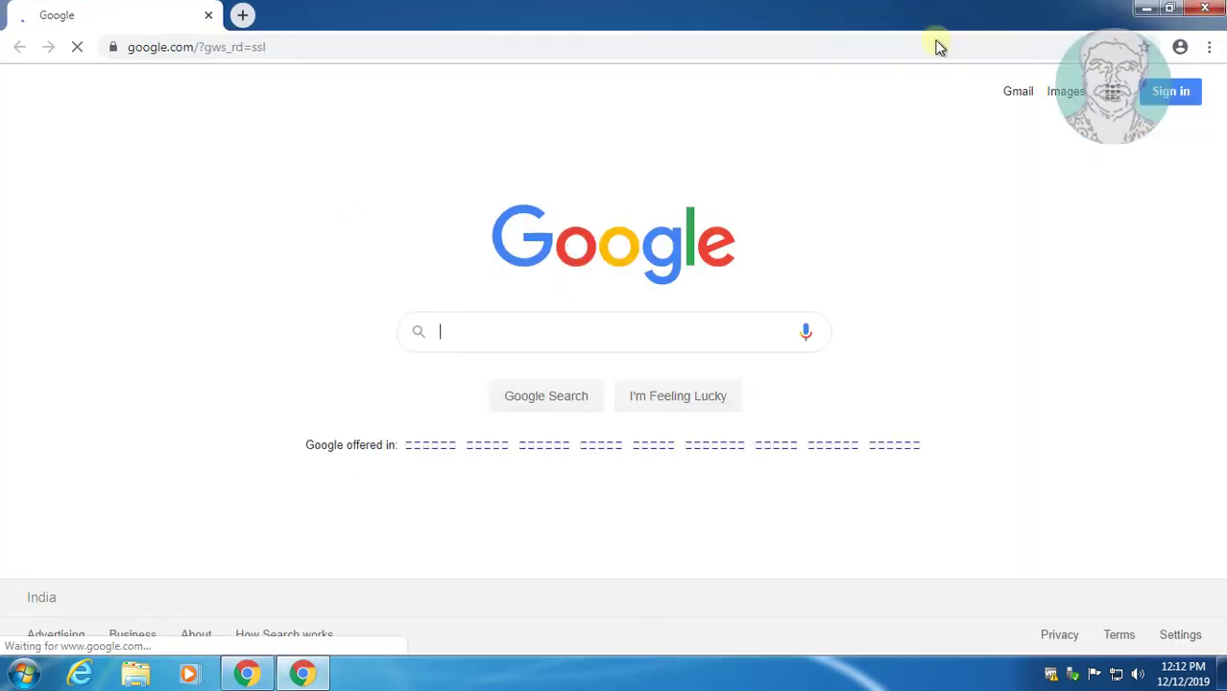
click(296, 45)
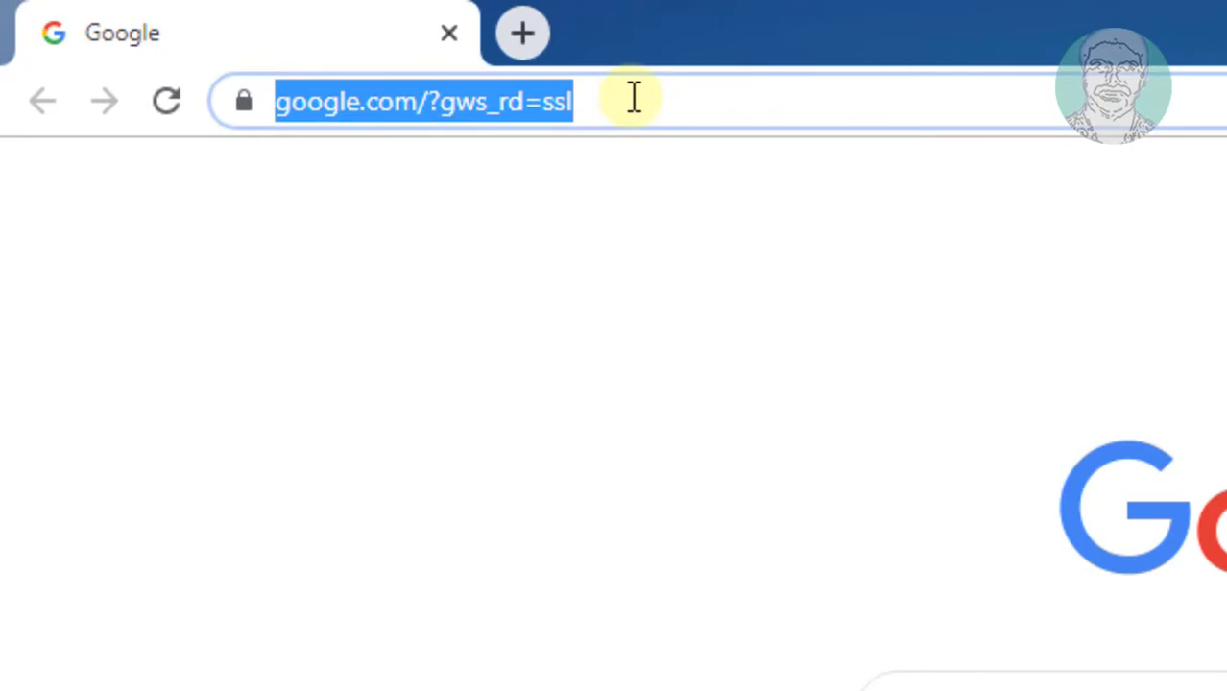
text(dis)
key(BackSpace)
text(d)
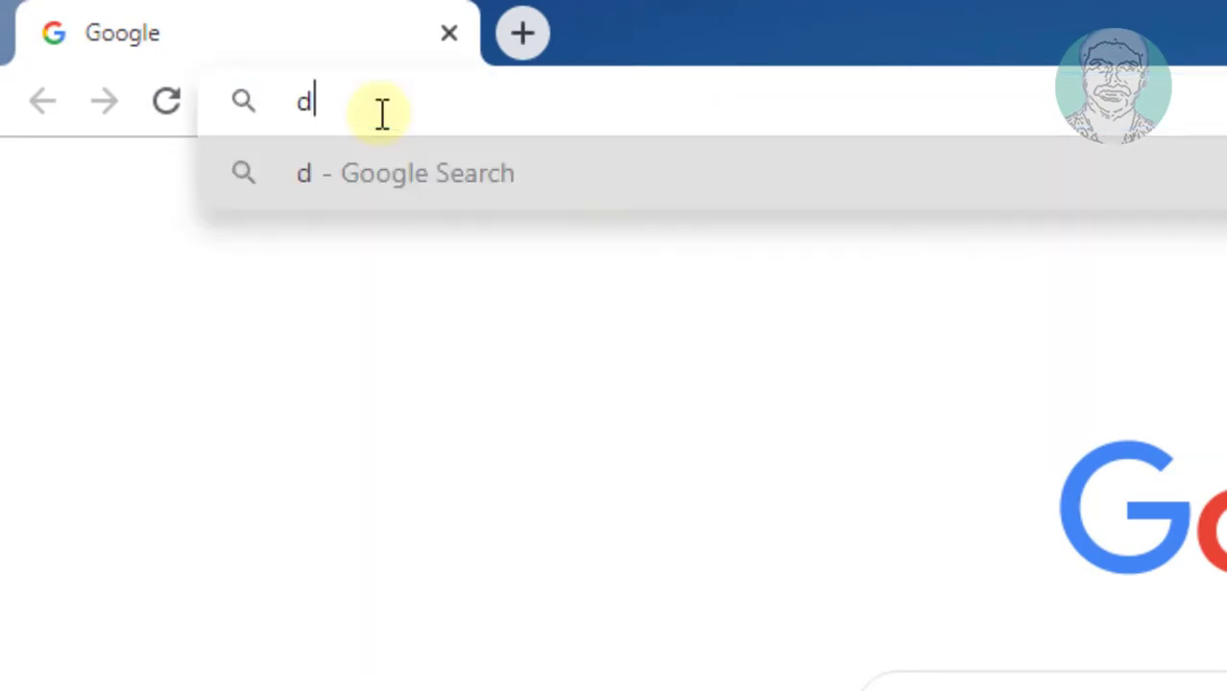
text(iscord)
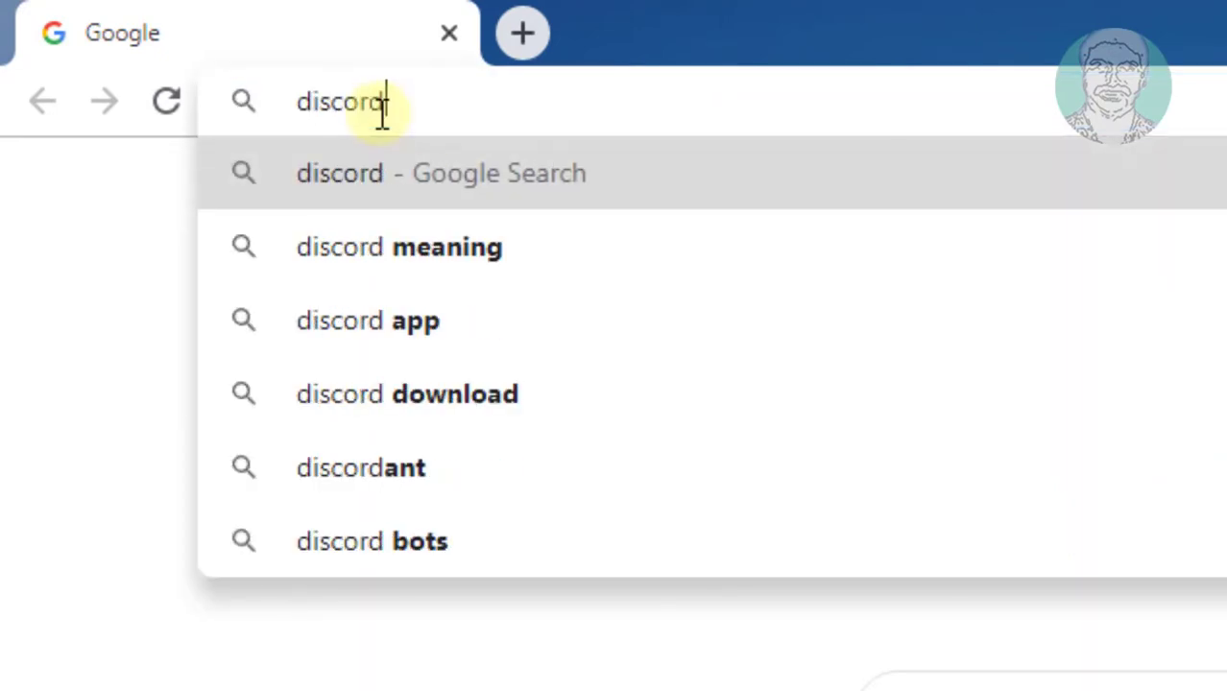
text( download)
key(Return)
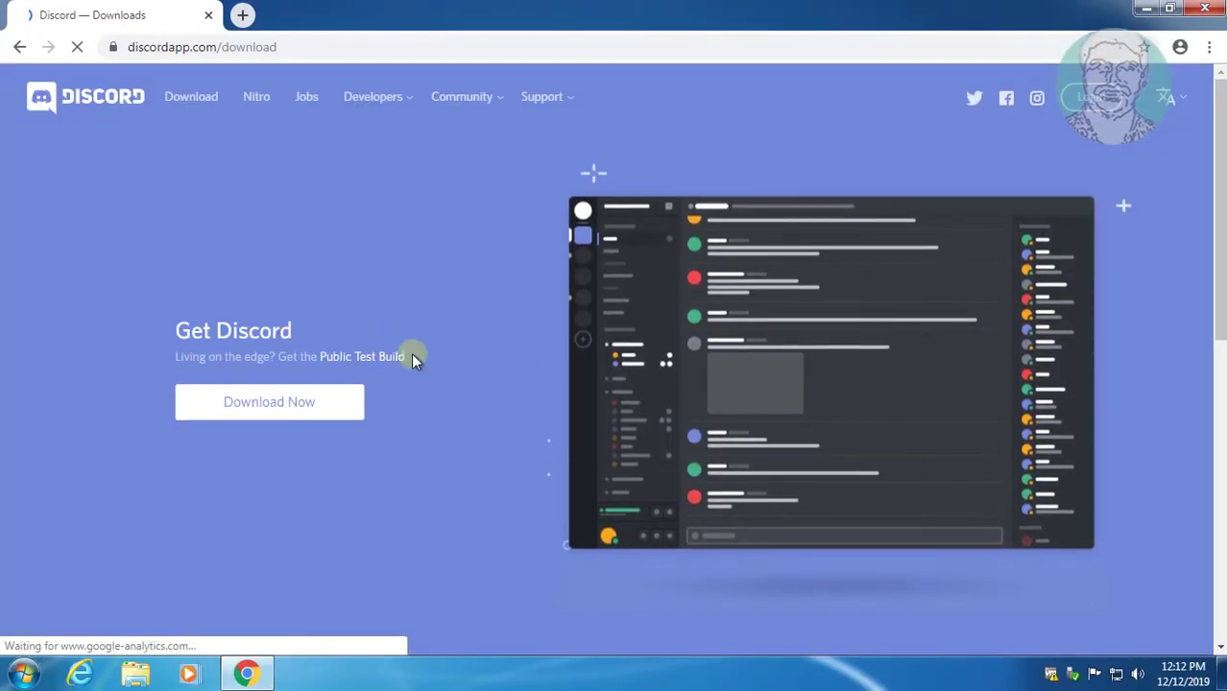
Step: Download the Discord installer, run DiscordSetup.exe, and minimize Chrome
click(314, 415)
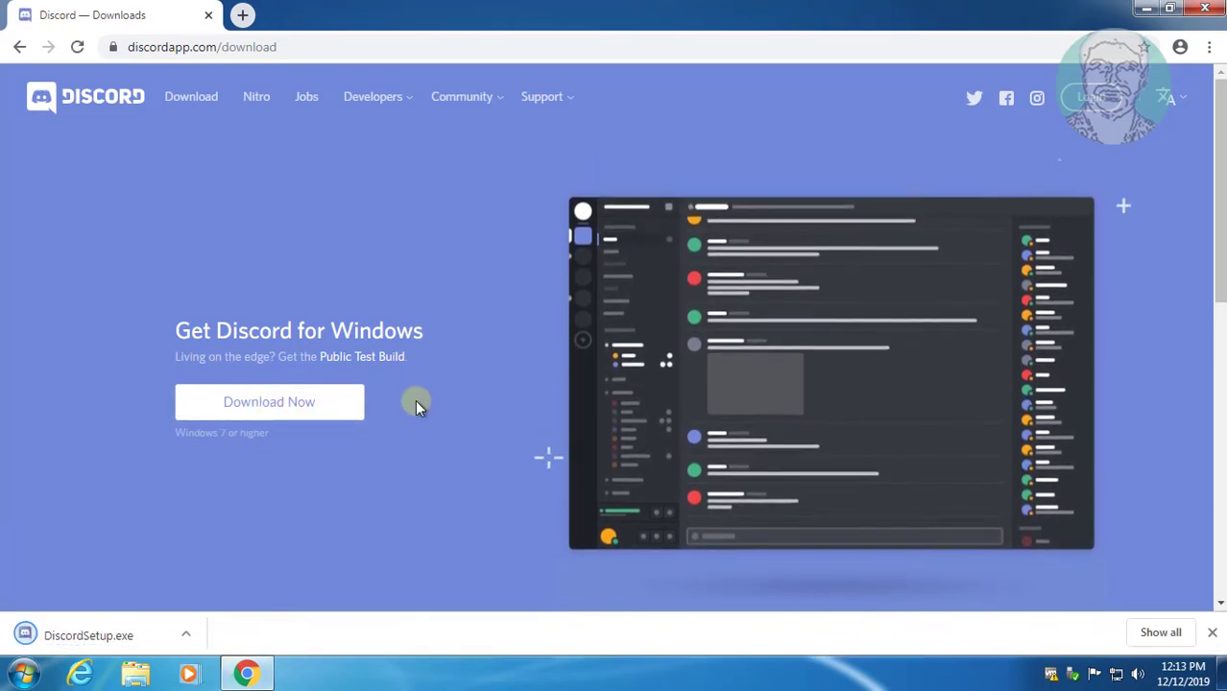
click(125, 639)
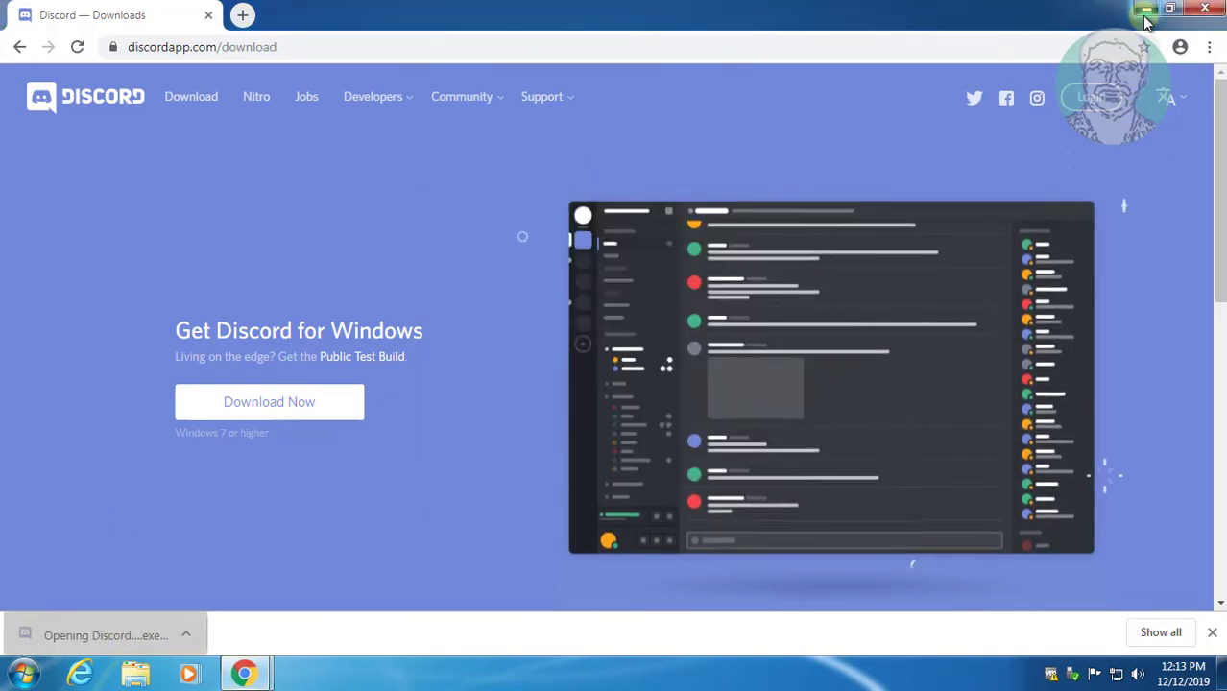
click(1144, 17)
Step: Allow the Discord installer to run, then enter the account e-mail and log in
click(653, 352)
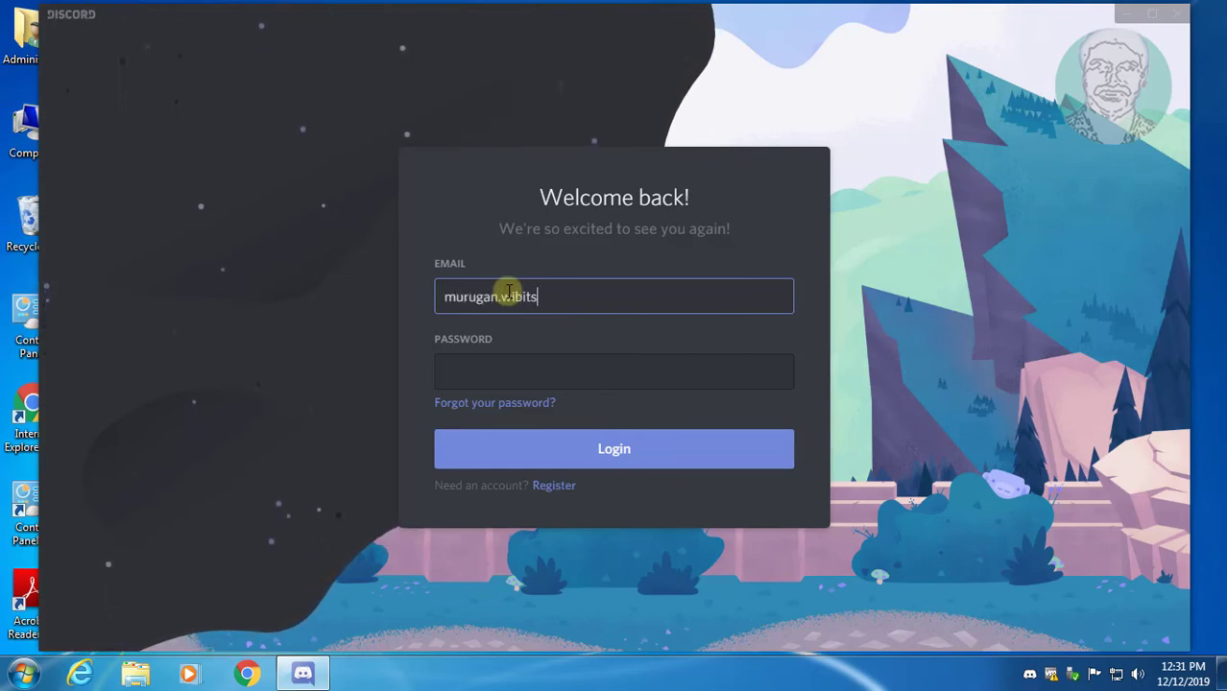
text(@gmail.com)
click(608, 457)
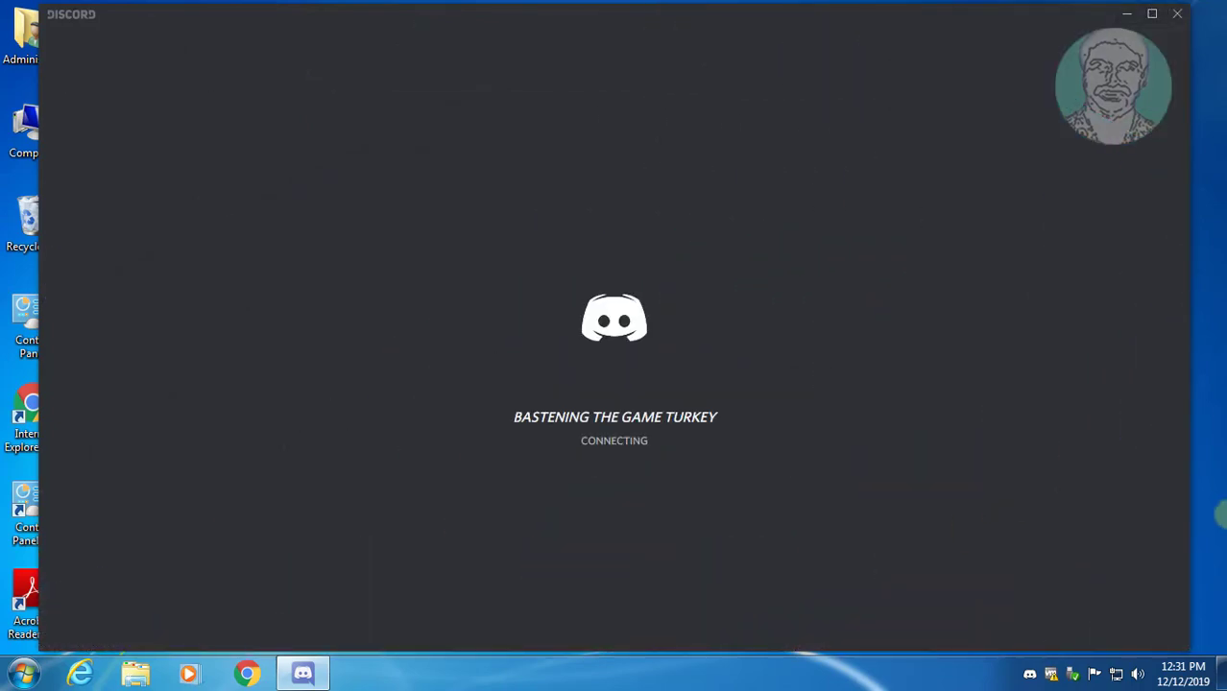